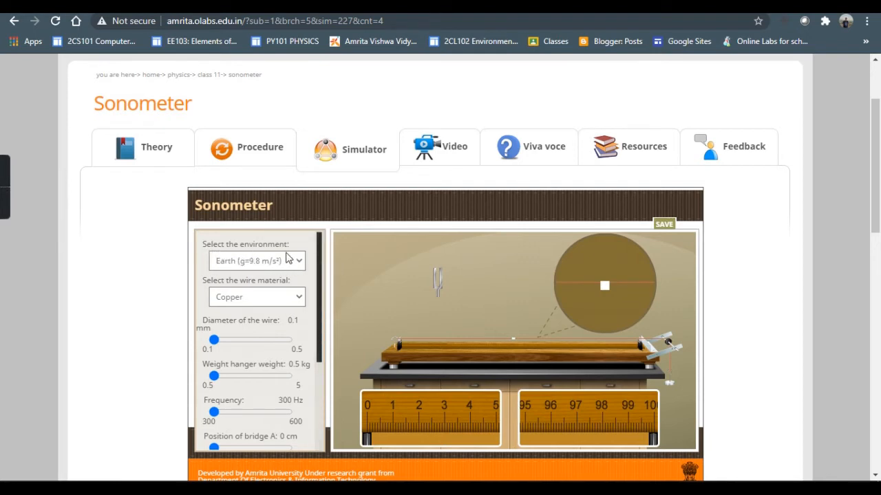
Step: Review the available environments and wire materials, keeping Earth (g=9.8 m/s²) and Copper selected
{"action": "left_click", "coordinate": [282, 267]}
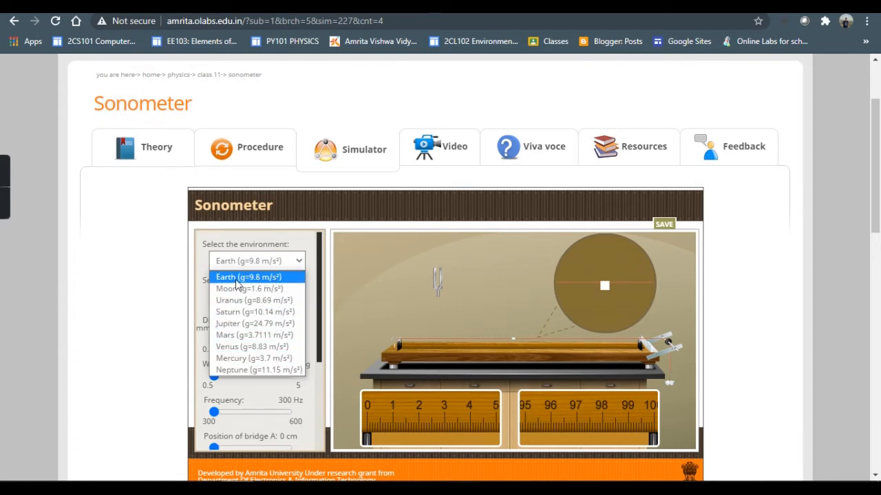
{"action": "left_click", "coordinate": [288, 267]}
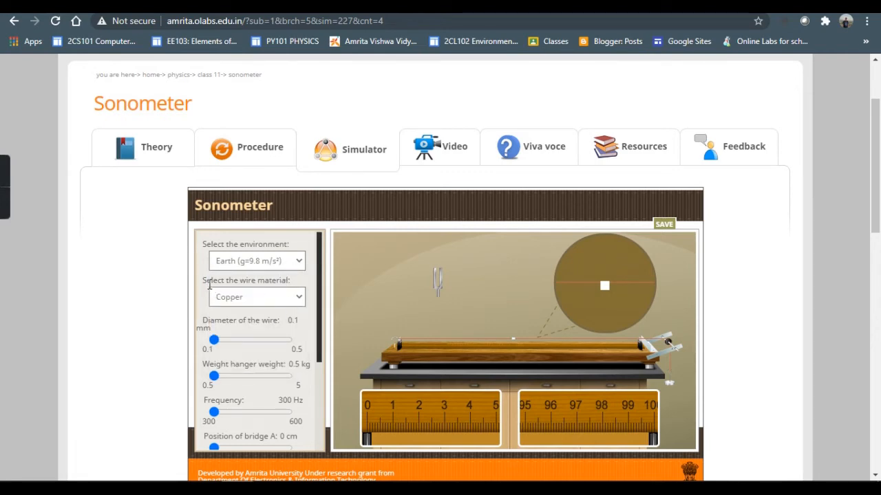
{"action": "left_click", "coordinate": [280, 297]}
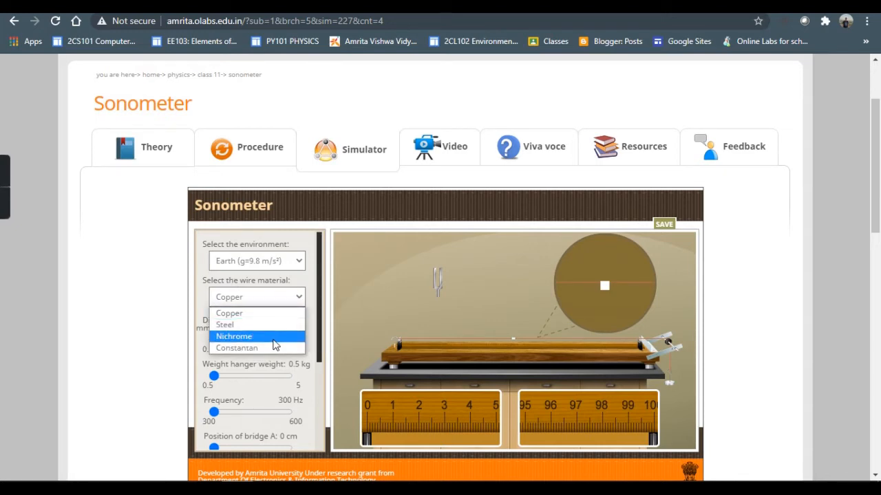
{"action": "left_click", "coordinate": [286, 304]}
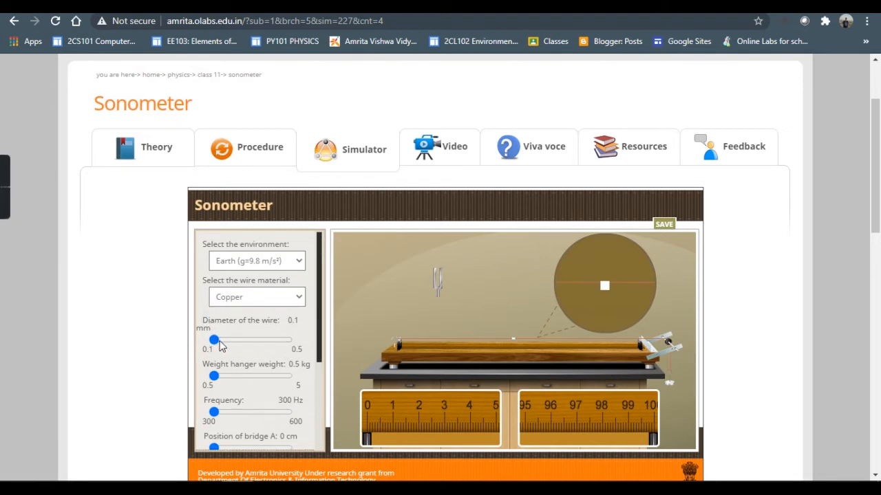
Step: Set the weight hanger to 1.5 kg and the tuning fork frequency to 310 Hz, keeping the wire diameter at 0.1 mm
{"action": "mouse_move", "coordinate": [221, 346]}
{"action": "left_mouse_down"}
{"action": "mouse_move", "coordinate": [230, 348]}
{"action": "mouse_move", "coordinate": [214, 348]}
{"action": "left_mouse_up"}
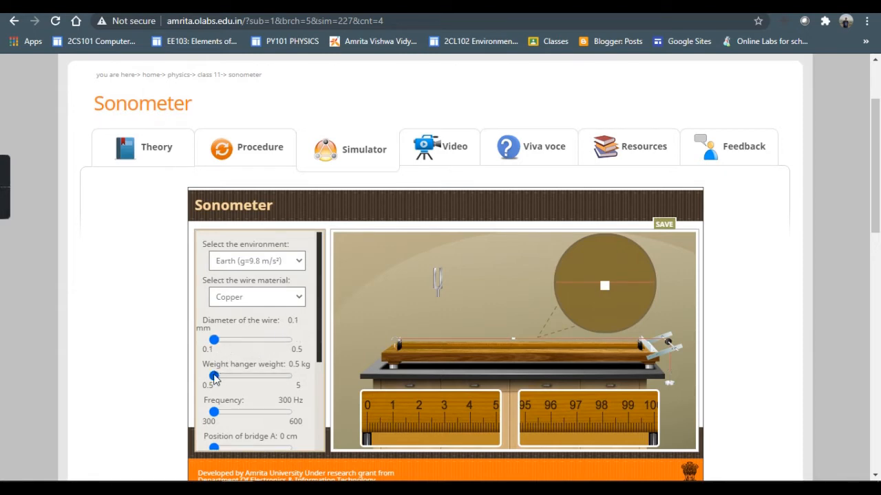
{"action": "mouse_move", "coordinate": [214, 380]}
{"action": "left_mouse_down"}
{"action": "mouse_move", "coordinate": [259, 380]}
{"action": "mouse_move", "coordinate": [230, 380]}
{"action": "left_mouse_up"}
{"action": "mouse_move", "coordinate": [214, 416]}
{"action": "left_mouse_down"}
{"action": "mouse_move", "coordinate": [245, 417]}
{"action": "mouse_move", "coordinate": [218, 421]}
{"action": "left_mouse_up"}
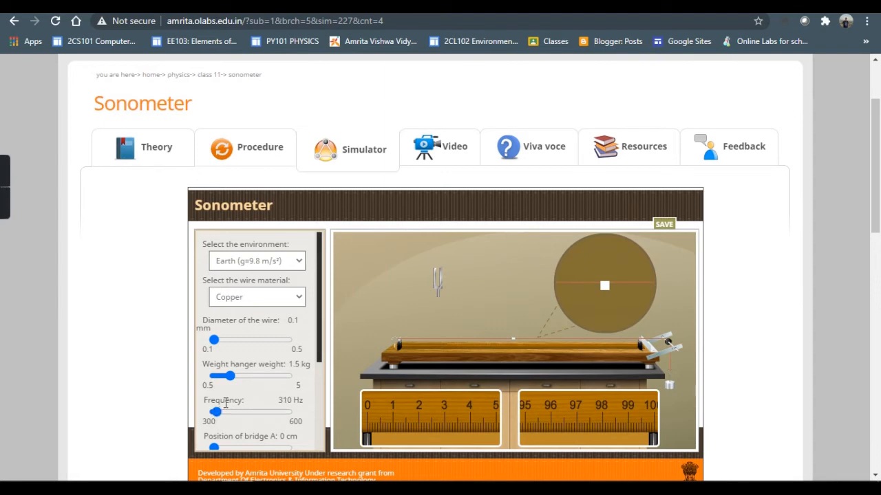
Step: Position bridge A at 17.5 cm and bridge B at 95.6 cm, and briefly hit and stop the tuning fork
{"action": "scroll", "coordinate": [220, 406], "scroll_direction": "down", "scroll_amount": 3}
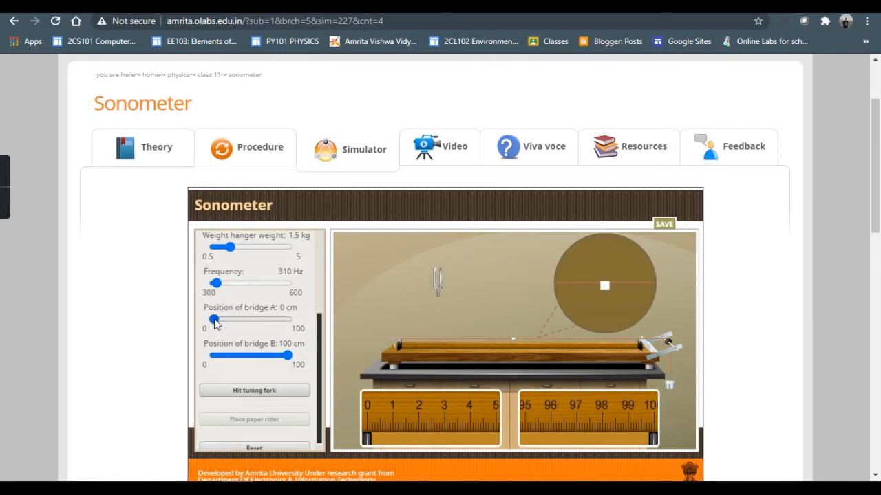
{"action": "mouse_move", "coordinate": [214, 321]}
{"action": "left_mouse_down"}
{"action": "mouse_move", "coordinate": [257, 320]}
{"action": "mouse_move", "coordinate": [226, 320]}
{"action": "left_mouse_up"}
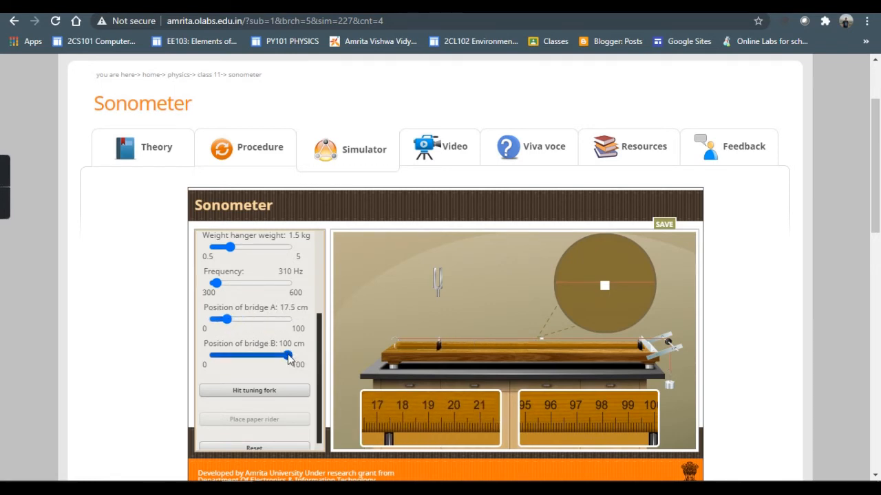
{"action": "mouse_move", "coordinate": [287, 358]}
{"action": "left_mouse_down"}
{"action": "mouse_move", "coordinate": [271, 356]}
{"action": "mouse_move", "coordinate": [291, 358]}
{"action": "mouse_move", "coordinate": [283, 356]}
{"action": "left_mouse_up"}
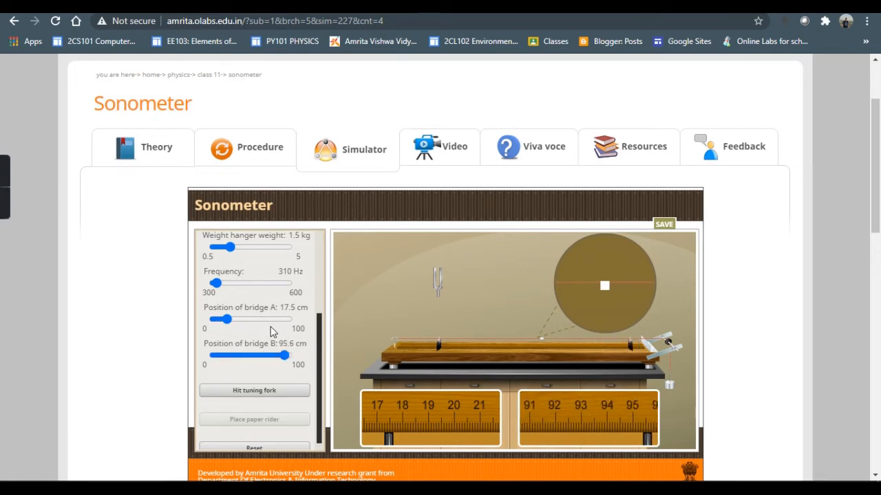
{"action": "left_click", "coordinate": [254, 391]}
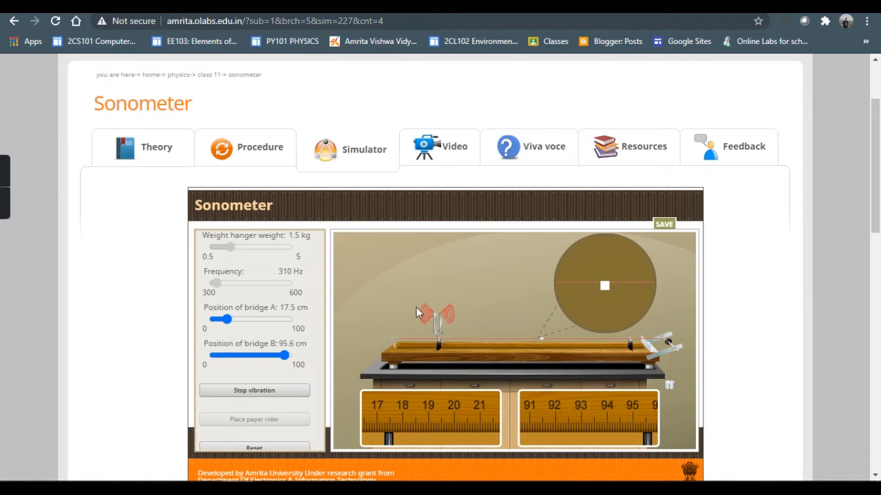
{"action": "left_click", "coordinate": [268, 391]}
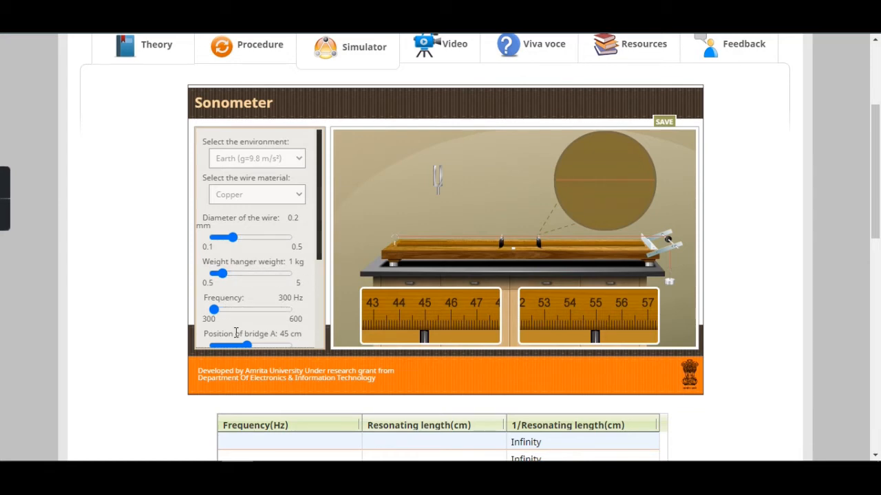
Step: Place the paper rider on the wire between the bridges and hit the 300 Hz tuning fork
{"action": "scroll", "coordinate": [236, 333], "scroll_direction": "down", "scroll_amount": 2}
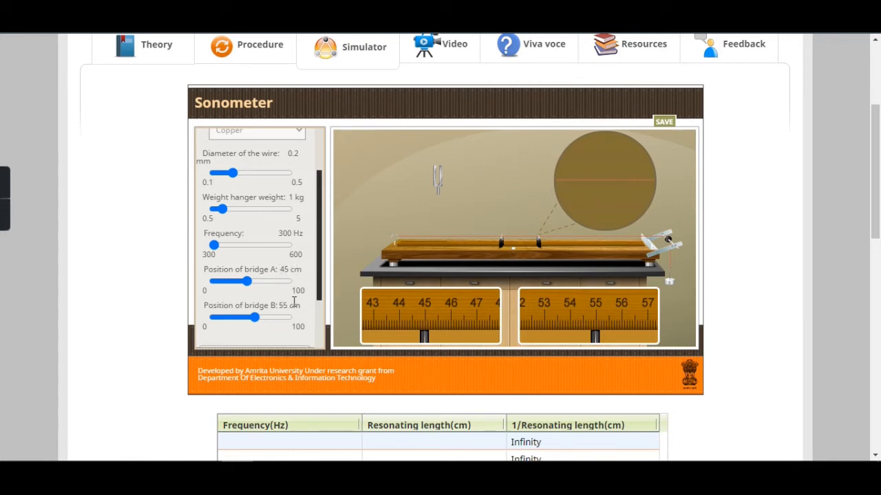
{"action": "scroll", "coordinate": [282, 303], "scroll_direction": "down", "scroll_amount": 2}
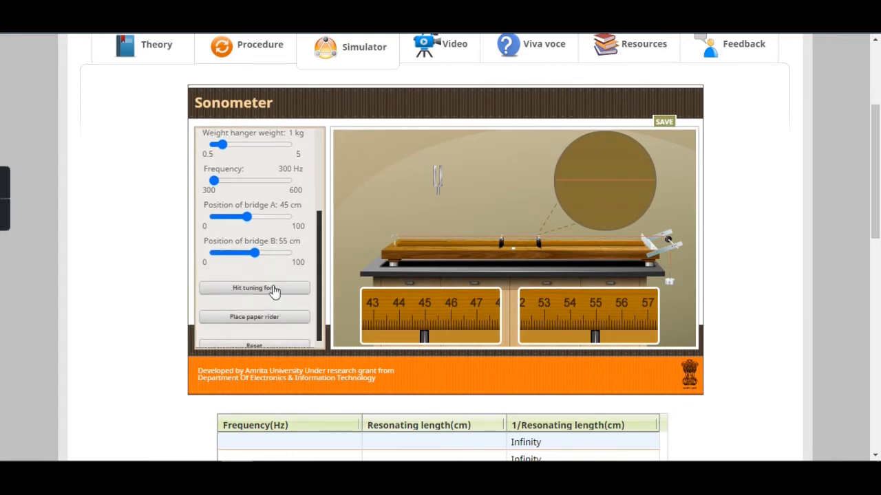
{"action": "left_click", "coordinate": [269, 322]}
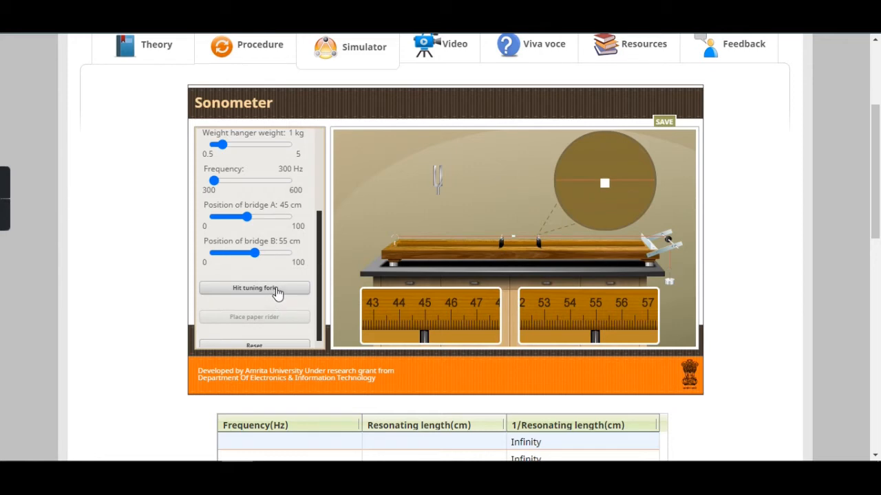
{"action": "left_click", "coordinate": [276, 290]}
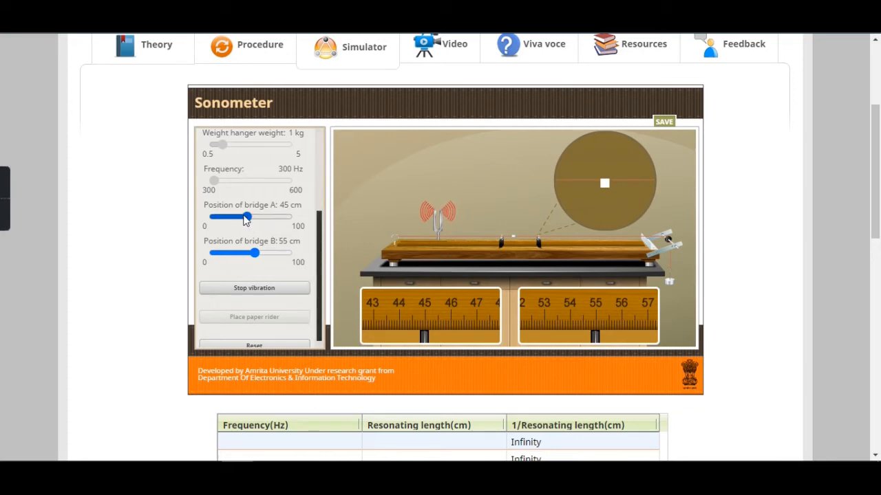
Step: Move bridge A in small increments away from bridge B to 23.9 cm to find the resonance length, and stop the vibration
{"action": "key", "text": "Left"}
{"action": "key", "text": "Left"}
{"action": "key", "text": "Left"}
{"action": "key", "text": "Left"}
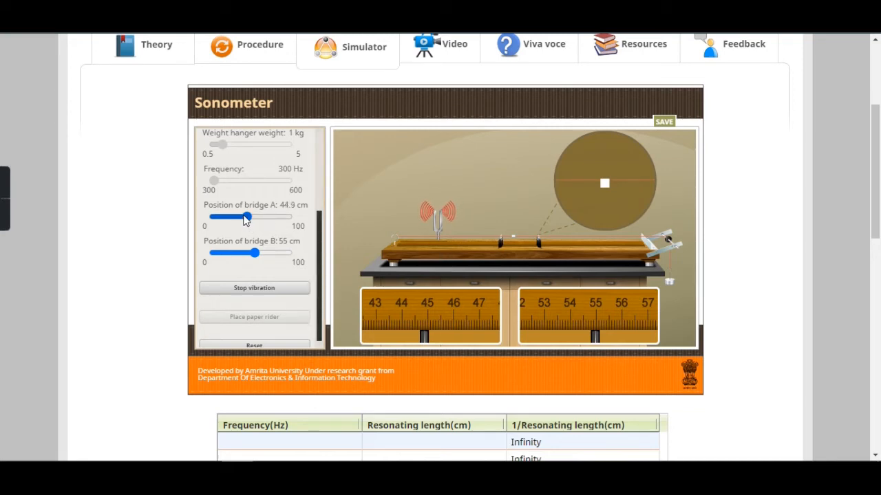
{"action": "key", "text": "Left"}
{"action": "key", "text": "Left"}
{"action": "key", "text": "Left"}
{"action": "key", "text": "Left"}
{"action": "key", "text": "Left"}
{"action": "key", "text": "Left"}
{"action": "key", "text": "Left"}
{"action": "key", "text": "Left"}
{"action": "key", "text": "Left"}
{"action": "key", "text": "Left"}
{"action": "key", "text": "Left"}
{"action": "key", "text": "Left"}
{"action": "key", "text": "Left"}
{"action": "key", "text": "Left"}
{"action": "key", "text": "Left"}
{"action": "key", "text": "Left"}
{"action": "key", "text": "Left"}
{"action": "key", "text": "Left"}
{"action": "key", "text": "Left"}
{"action": "key", "text": "Left"}
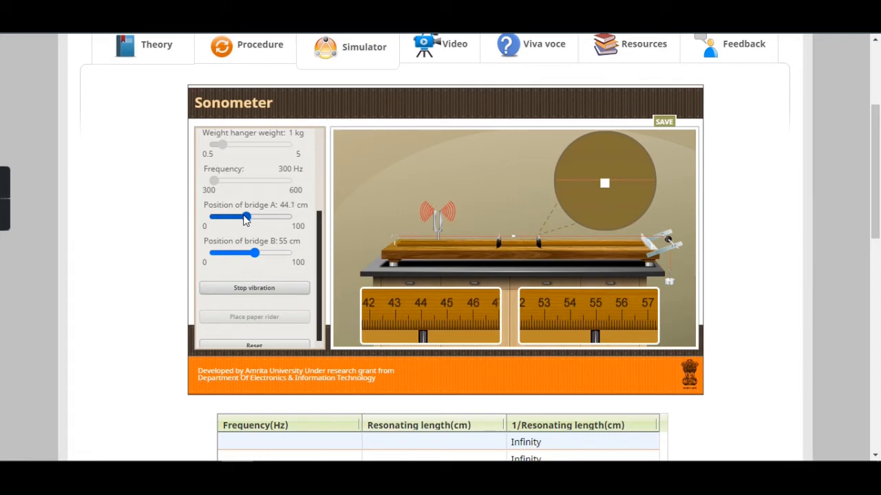
{"action": "key", "text": "Left"}
{"action": "key", "text": "Left"}
{"action": "key", "text": "Left"}
{"action": "key", "text": "Left"}
{"action": "key", "text": "Left"}
{"action": "key", "text": "Left"}
{"action": "key", "text": "Left"}
{"action": "key", "text": "Left"}
{"action": "key", "text": "Left"}
{"action": "key", "text": "Left"}
{"action": "key", "text": "Left"}
{"action": "key", "text": "Left"}
{"action": "key", "text": "Left"}
{"action": "key", "text": "Left"}
{"action": "key", "text": "Left"}
{"action": "key", "text": "Left"}
{"action": "key", "text": "Left"}
{"action": "key", "text": "Left"}
{"action": "key", "text": "Left"}
{"action": "key", "text": "Left"}
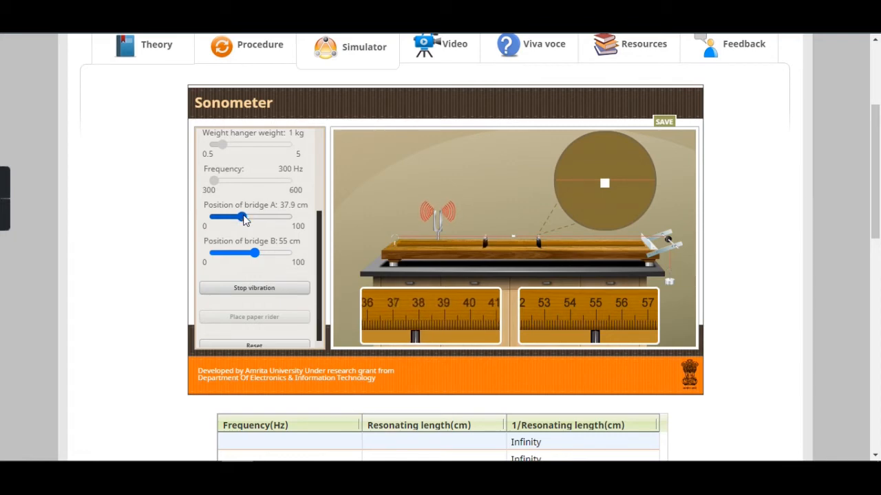
{"action": "key", "text": "Left"}
{"action": "key", "text": "Left"}
{"action": "key", "text": "Left"}
{"action": "key", "text": "Left"}
{"action": "key", "text": "Left"}
{"action": "key", "text": "Left"}
{"action": "key", "text": "Left"}
{"action": "key", "text": "Left"}
{"action": "key", "text": "Left"}
{"action": "key", "text": "Left"}
{"action": "key", "text": "Left"}
{"action": "key", "text": "Left"}
{"action": "key", "text": "Left"}
{"action": "key", "text": "Left"}
{"action": "key", "text": "Left"}
{"action": "key", "text": "Left"}
{"action": "key", "text": "Left"}
{"action": "key", "text": "Left"}
{"action": "key", "text": "Left"}
{"action": "key", "text": "Left"}
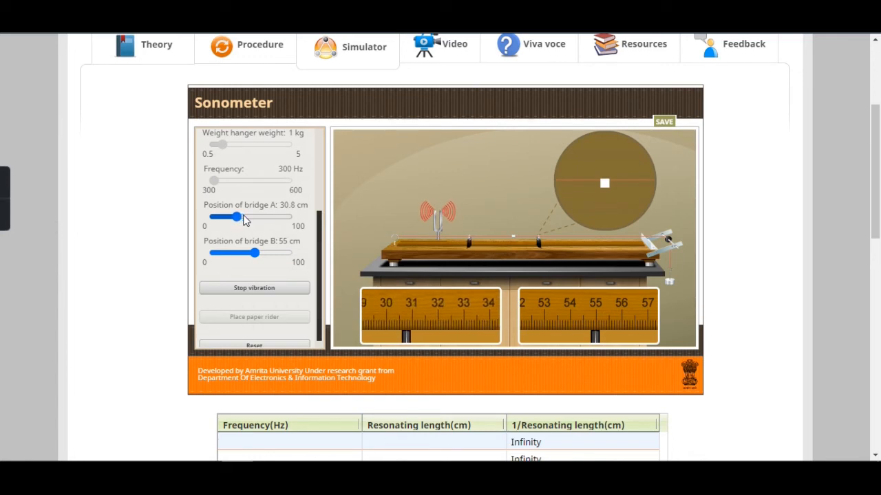
{"action": "key", "text": "Left"}
{"action": "key", "text": "Left"}
{"action": "key", "text": "Left"}
{"action": "key", "text": "Left"}
{"action": "key", "text": "Left"}
{"action": "key", "text": "Left"}
{"action": "key", "text": "Left"}
{"action": "key", "text": "Left"}
{"action": "key", "text": "Left"}
{"action": "key", "text": "Left"}
{"action": "key", "text": "Left"}
{"action": "key", "text": "Left"}
{"action": "key", "text": "Left"}
{"action": "key", "text": "Left"}
{"action": "key", "text": "Left"}
{"action": "key", "text": "Left"}
{"action": "key", "text": "Left"}
{"action": "key", "text": "Left"}
{"action": "key", "text": "Left"}
{"action": "key", "text": "Left"}
{"action": "key", "text": "Left"}
{"action": "key", "text": "Left"}
{"action": "key", "text": "Left"}
{"action": "key", "text": "Left"}
{"action": "key", "text": "Left"}
{"action": "key", "text": "Left"}
{"action": "key", "text": "Left"}
{"action": "key", "text": "Left"}
{"action": "key", "text": "Left"}
{"action": "key", "text": "Left"}
{"action": "key", "text": "Left"}
{"action": "key", "text": "Left"}
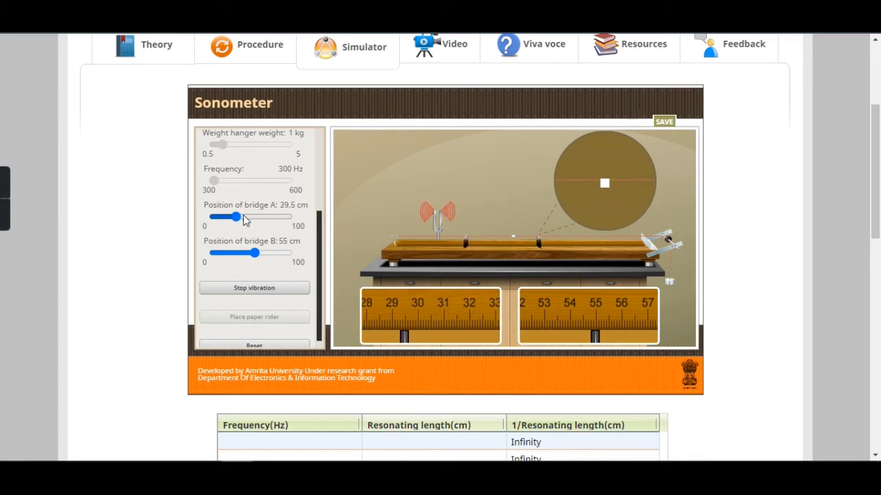
{"action": "key", "text": "Left"}
{"action": "key", "text": "Left"}
{"action": "key", "text": "Left"}
{"action": "key", "text": "Left"}
{"action": "key", "text": "Left"}
{"action": "key", "text": "Left"}
{"action": "key", "text": "Left"}
{"action": "key", "text": "Left"}
{"action": "key", "text": "Left"}
{"action": "key", "text": "Left"}
{"action": "key", "text": "Left"}
{"action": "key", "text": "Left"}
{"action": "key", "text": "Left"}
{"action": "key", "text": "Left"}
{"action": "key", "text": "Left"}
{"action": "key", "text": "Left"}
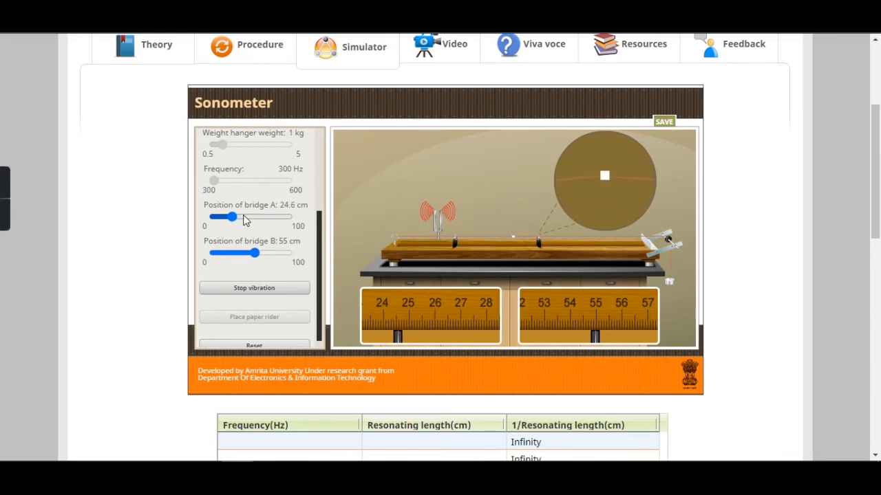
{"action": "key", "text": "Left"}
{"action": "key", "text": "Left"}
{"action": "key", "text": "Left"}
{"action": "key", "text": "Left"}
{"action": "key", "text": "Left"}
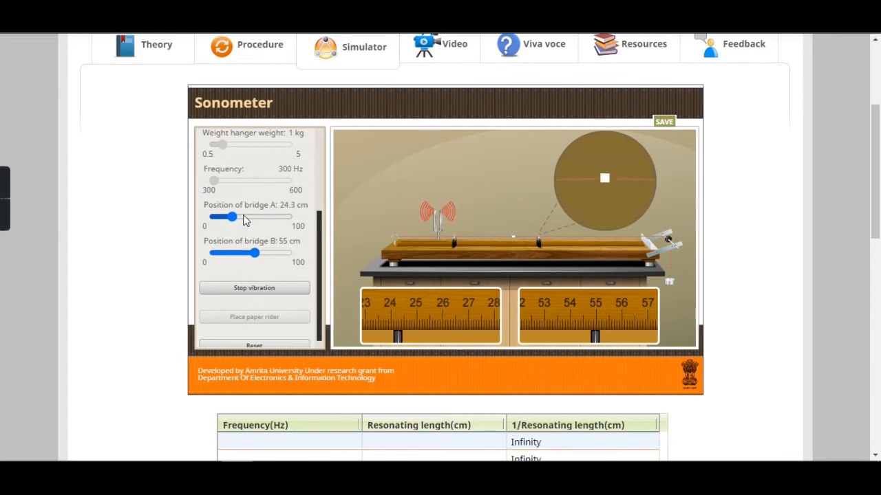
{"action": "key", "text": "Left"}
{"action": "key", "text": "Left"}
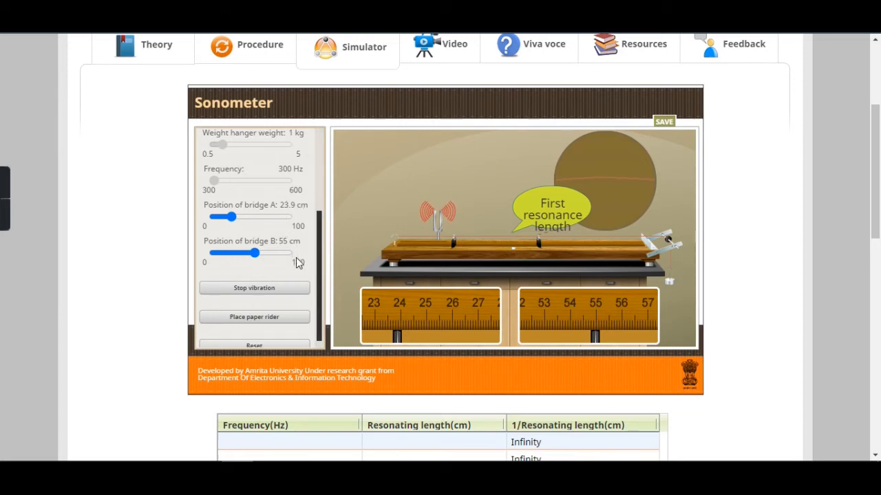
{"action": "left_click", "coordinate": [296, 289]}
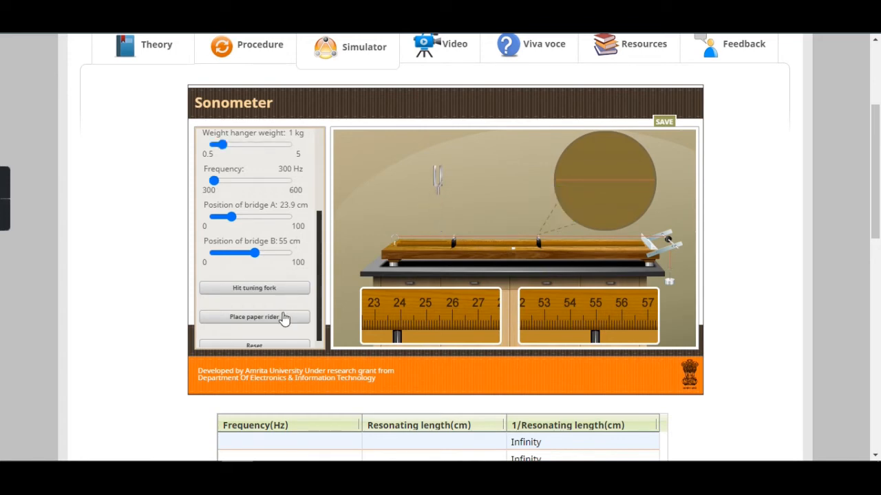
Step: Place the paper rider back on the wire and set the tuning fork frequency to 350 Hz
{"action": "left_click", "coordinate": [284, 317]}
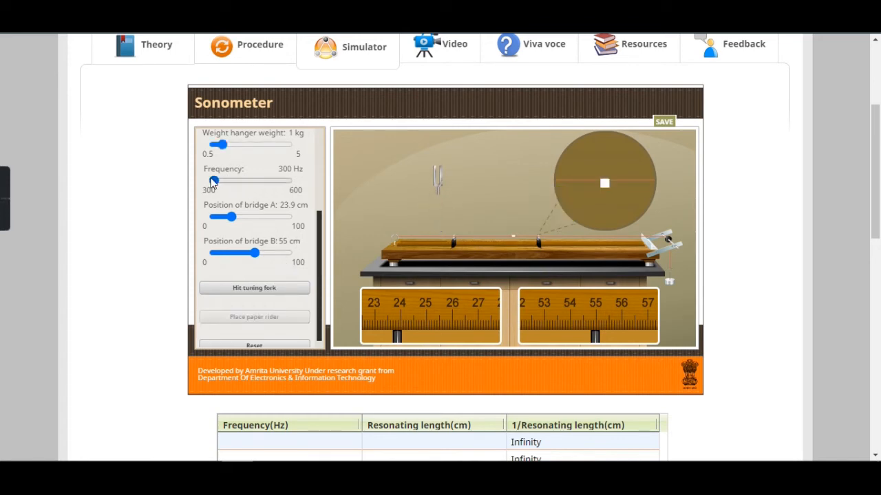
{"action": "left_click_drag", "start_coordinate": [216, 181], "coordinate": [229, 184]}
Step: Return bridge A to 45 cm and hit the tuning fork for the 350 Hz trial
{"action": "left_click", "coordinate": [248, 220]}
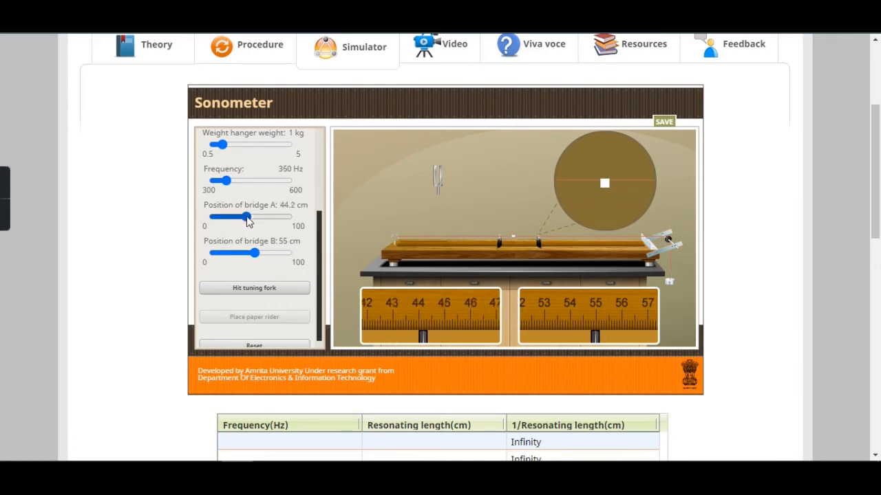
{"action": "key", "text": "Right"}
{"action": "key", "text": "Right"}
{"action": "key", "text": "Right"}
{"action": "key", "text": "Right"}
{"action": "key", "text": "Right"}
{"action": "key", "text": "Right"}
{"action": "key", "text": "Right"}
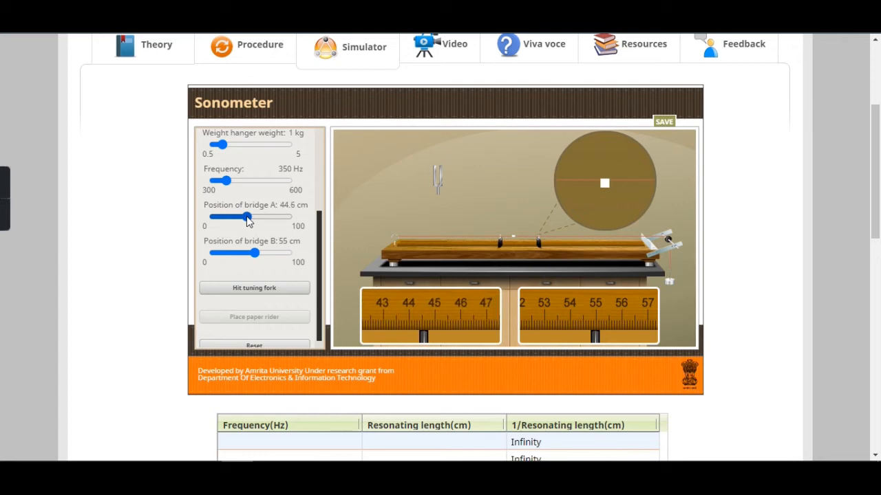
{"action": "key", "text": "Right"}
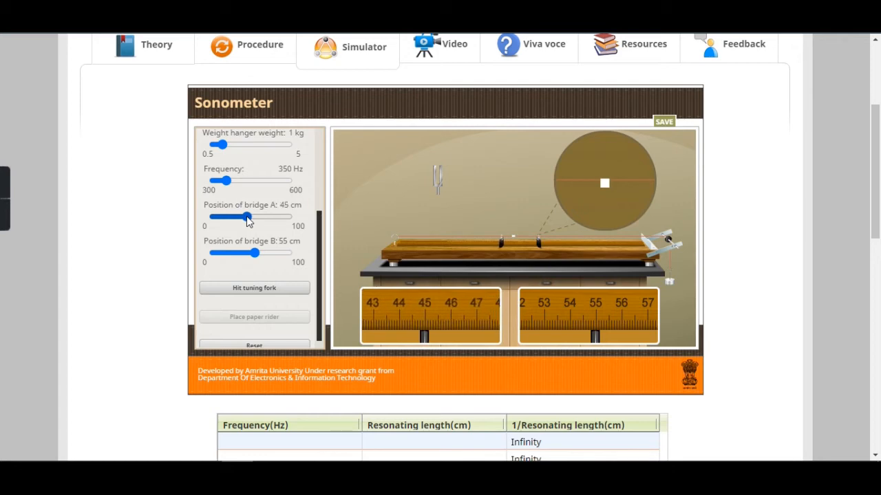
{"action": "left_click", "coordinate": [262, 292]}
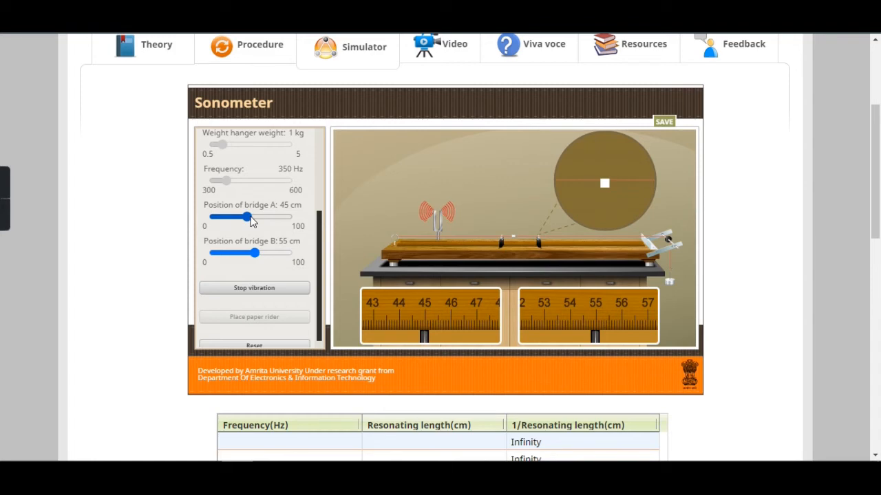
Step: Move bridge A in small increments away from bridge B to 28.3 cm to find the 350 Hz resonance length, and stop the vibration
{"action": "key", "text": "Left"}
{"action": "key", "text": "Left"}
{"action": "key", "text": "Left"}
{"action": "key", "text": "Left"}
{"action": "key", "text": "Left"}
{"action": "key", "text": "Left"}
{"action": "key", "text": "Left"}
{"action": "key", "text": "Left"}
{"action": "key", "text": "Left"}
{"action": "key", "text": "Left"}
{"action": "key", "text": "Left"}
{"action": "key", "text": "Left"}
{"action": "key", "text": "Left"}
{"action": "key", "text": "Left"}
{"action": "key", "text": "Left"}
{"action": "key", "text": "Left"}
{"action": "key", "text": "Left"}
{"action": "key", "text": "Left"}
{"action": "key", "text": "Left"}
{"action": "key", "text": "Left"}
{"action": "key", "text": "Left"}
{"action": "key", "text": "Left"}
{"action": "key", "text": "Left"}
{"action": "key", "text": "Left"}
{"action": "key", "text": "Left"}
{"action": "key", "text": "Left"}
{"action": "key", "text": "Left"}
{"action": "key", "text": "Left"}
{"action": "key", "text": "Left"}
{"action": "key", "text": "Left"}
{"action": "key", "text": "Left"}
{"action": "key", "text": "Left"}
{"action": "key", "text": "Left"}
{"action": "key", "text": "Left"}
{"action": "key", "text": "Left"}
{"action": "key", "text": "Left"}
{"action": "key", "text": "Left"}
{"action": "key", "text": "Left"}
{"action": "key", "text": "Left"}
{"action": "key", "text": "Left"}
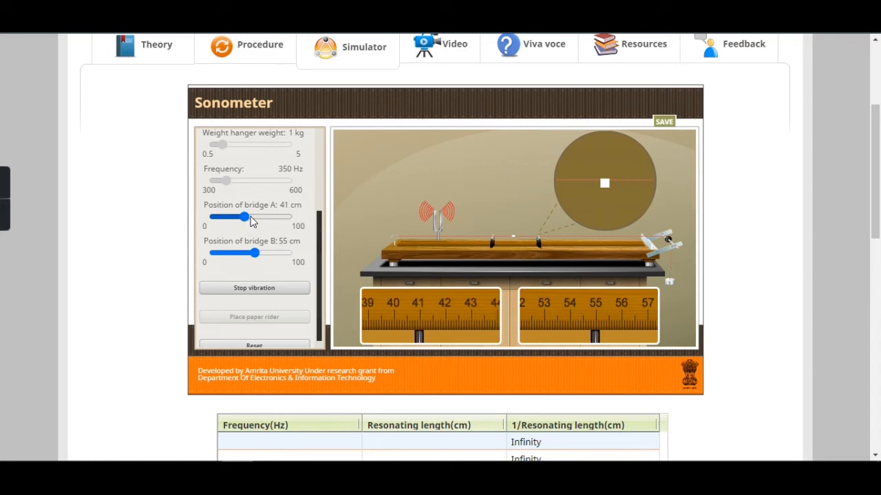
{"action": "key", "text": "Left"}
{"action": "key", "text": "Left"}
{"action": "key", "text": "Left"}
{"action": "key", "text": "Left"}
{"action": "key", "text": "Left"}
{"action": "key", "text": "Left"}
{"action": "key", "text": "Left"}
{"action": "key", "text": "Left"}
{"action": "key", "text": "Left"}
{"action": "key", "text": "Left"}
{"action": "key", "text": "Left"}
{"action": "key", "text": "Left"}
{"action": "key", "text": "Left"}
{"action": "key", "text": "Left"}
{"action": "key", "text": "Left"}
{"action": "key", "text": "Left"}
{"action": "key", "text": "Left"}
{"action": "key", "text": "Left"}
{"action": "key", "text": "Left"}
{"action": "key", "text": "Left"}
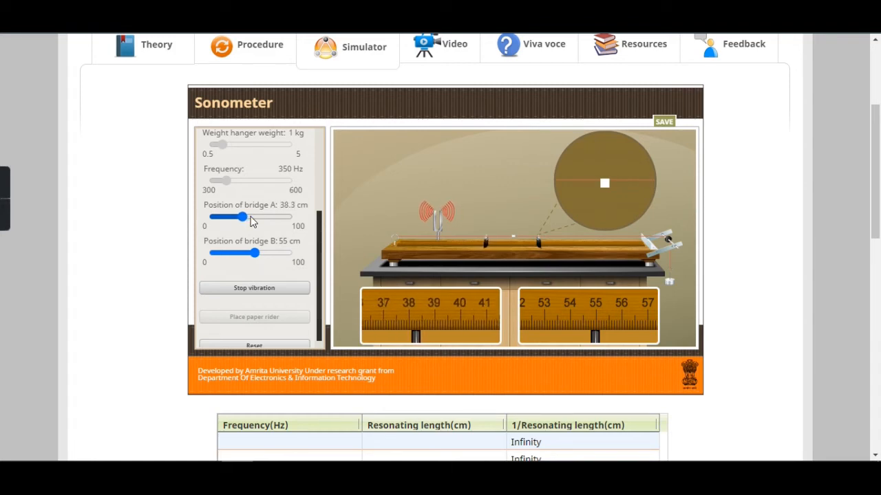
{"action": "key", "text": "Left"}
{"action": "key", "text": "Left"}
{"action": "key", "text": "Left"}
{"action": "key", "text": "Left"}
{"action": "key", "text": "Left"}
{"action": "key", "text": "Left"}
{"action": "key", "text": "Left"}
{"action": "key", "text": "Left"}
{"action": "key", "text": "Left"}
{"action": "key", "text": "Left"}
{"action": "key", "text": "Left"}
{"action": "key", "text": "Left"}
{"action": "key", "text": "Left"}
{"action": "key", "text": "Left"}
{"action": "key", "text": "Left"}
{"action": "key", "text": "Left"}
{"action": "key", "text": "Left"}
{"action": "key", "text": "Left"}
{"action": "key", "text": "Left"}
{"action": "key", "text": "Left"}
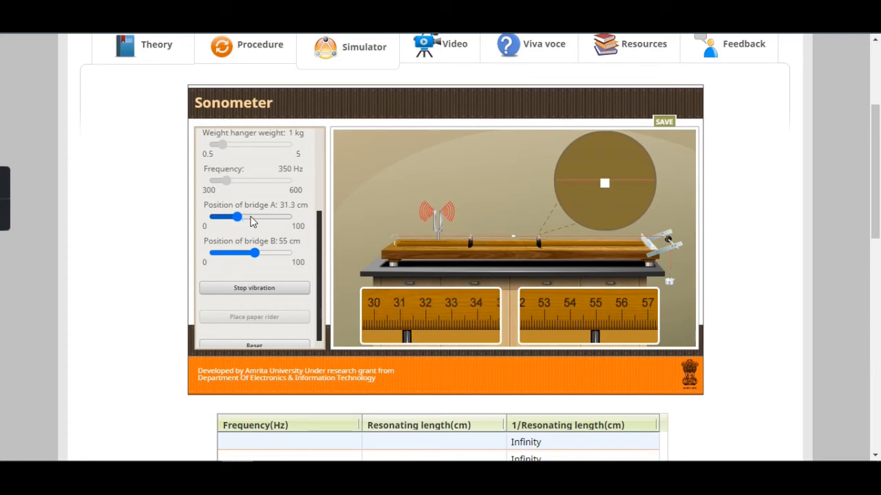
{"action": "key", "text": "Left"}
{"action": "key", "text": "Left"}
{"action": "key", "text": "Left"}
{"action": "key", "text": "Left"}
{"action": "key", "text": "Left"}
{"action": "key", "text": "Left"}
{"action": "key", "text": "Left"}
{"action": "key", "text": "Left"}
{"action": "key", "text": "Left"}
{"action": "key", "text": "Left"}
{"action": "key", "text": "Left"}
{"action": "key", "text": "Left"}
{"action": "key", "text": "Left"}
{"action": "key", "text": "Left"}
{"action": "key", "text": "Left"}
{"action": "key", "text": "Left"}
{"action": "key", "text": "Left"}
{"action": "key", "text": "Left"}
{"action": "key", "text": "Left"}
{"action": "key", "text": "Left"}
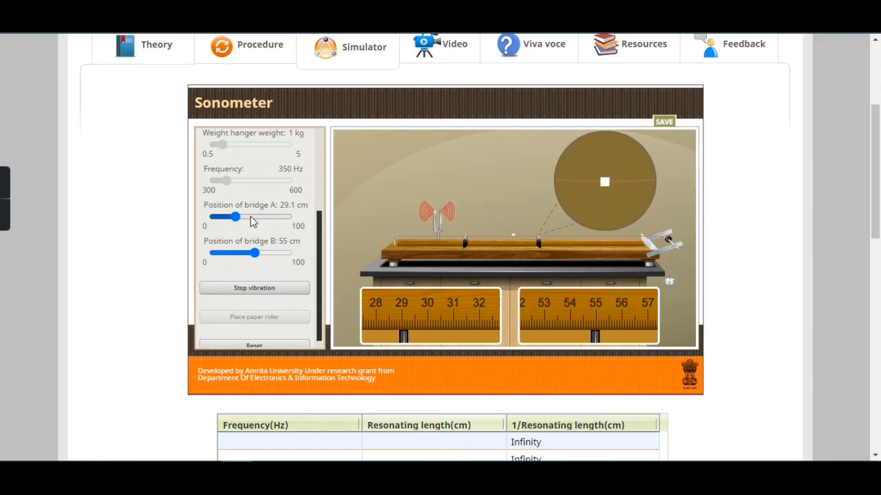
{"action": "key", "text": "Left"}
{"action": "key", "text": "Left"}
{"action": "key", "text": "Left"}
{"action": "key", "text": "Left"}
{"action": "key", "text": "Left"}
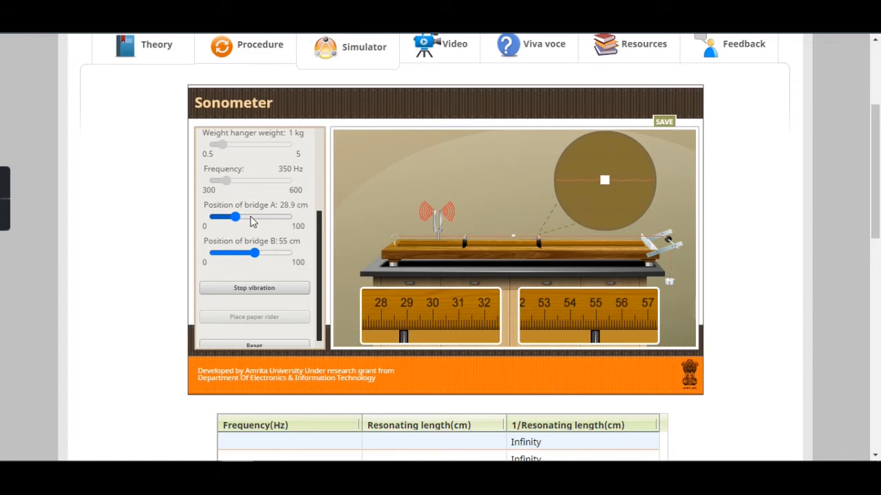
{"action": "key", "text": "Left"}
{"action": "key", "text": "Left"}
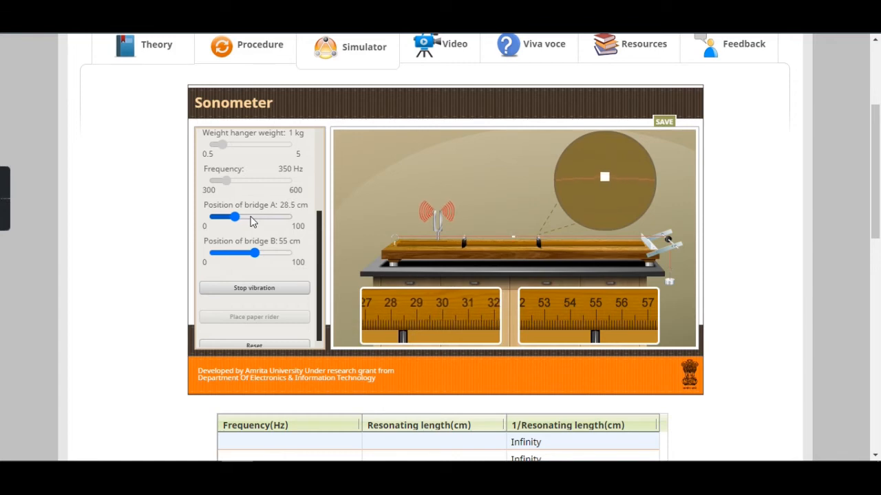
{"action": "key", "text": "Left"}
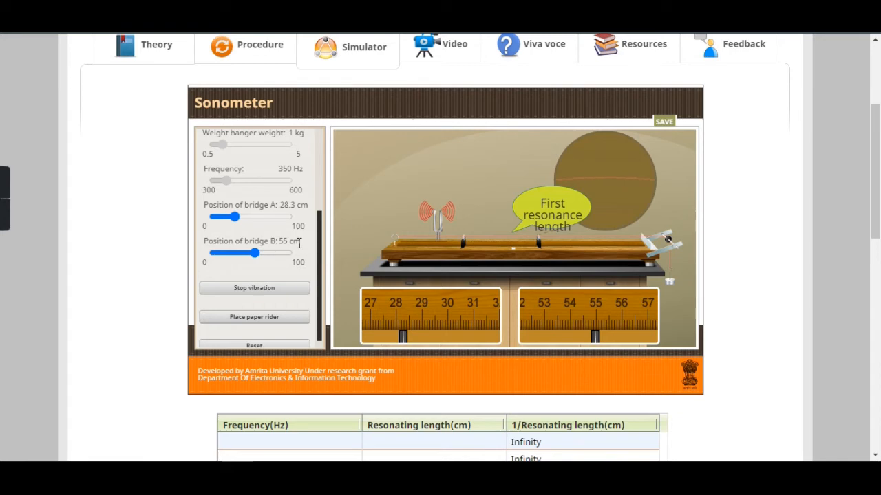
{"action": "left_click", "coordinate": [285, 288]}
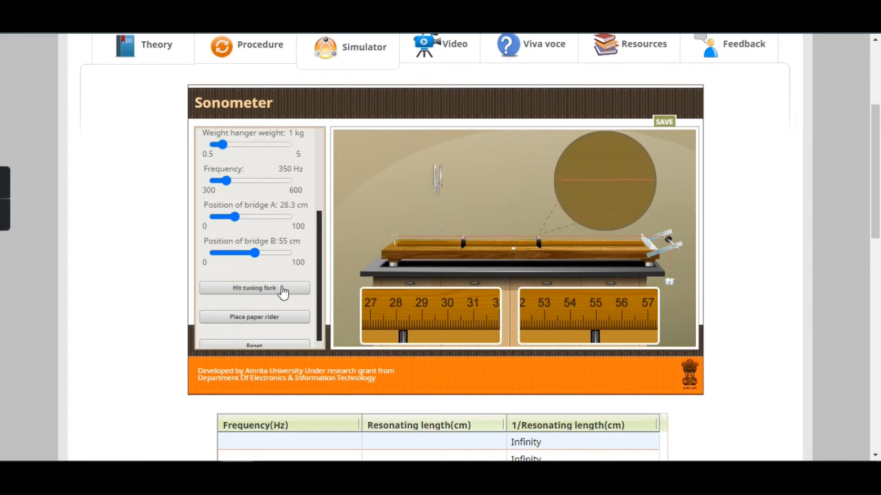
Step: Review the wire, weight, frequency and bridge settings for the 400 Hz trial and hit the tuning fork
{"action": "mouse_move", "coordinate": [5, 221]}
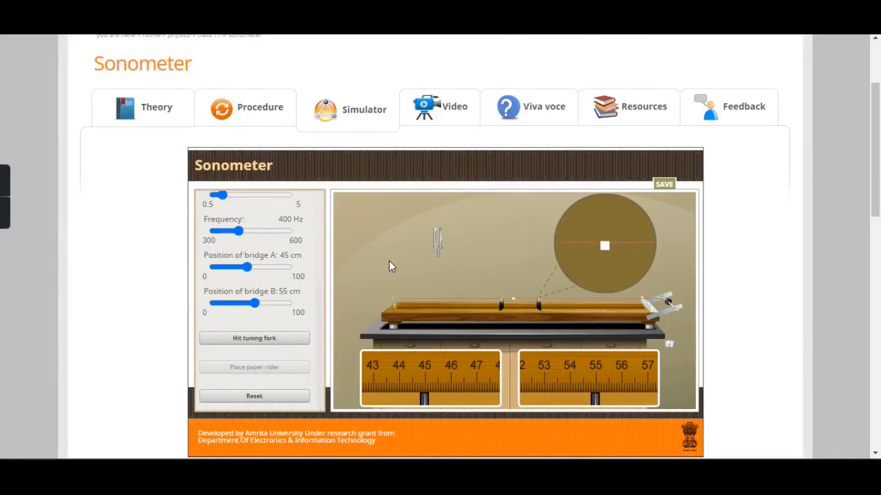
{"action": "scroll", "coordinate": [277, 274], "scroll_direction": "up", "scroll_amount": 5}
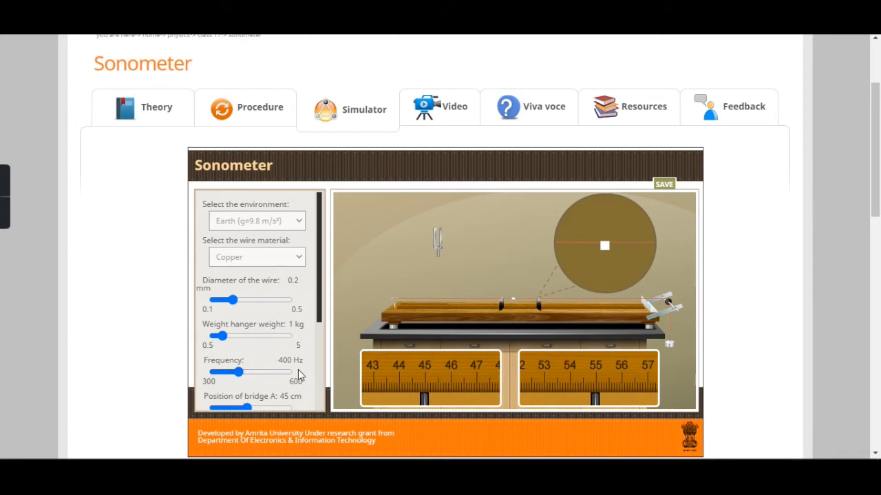
{"action": "scroll", "coordinate": [299, 375], "scroll_direction": "down", "scroll_amount": 2}
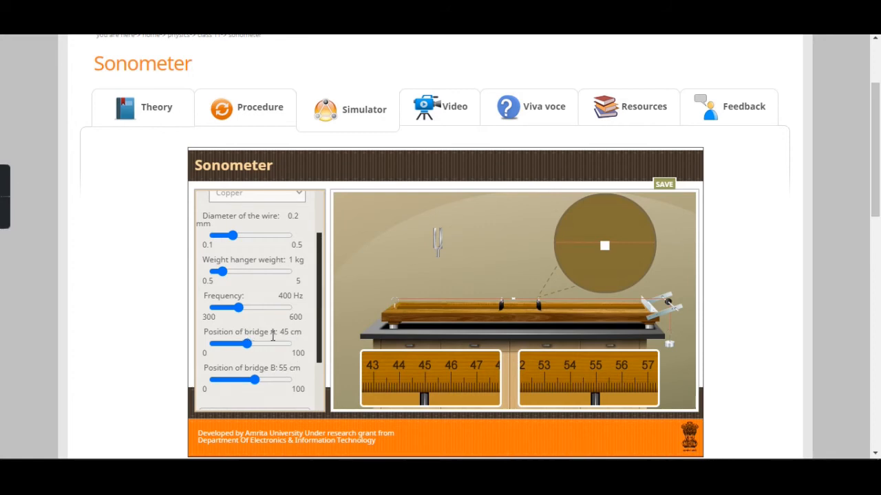
{"action": "scroll", "coordinate": [274, 371], "scroll_direction": "down", "scroll_amount": 2}
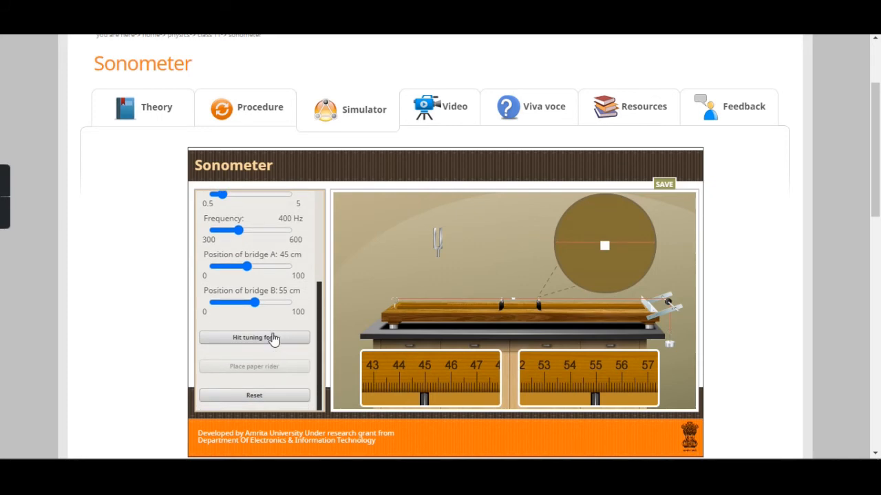
{"action": "left_click", "coordinate": [254, 337]}
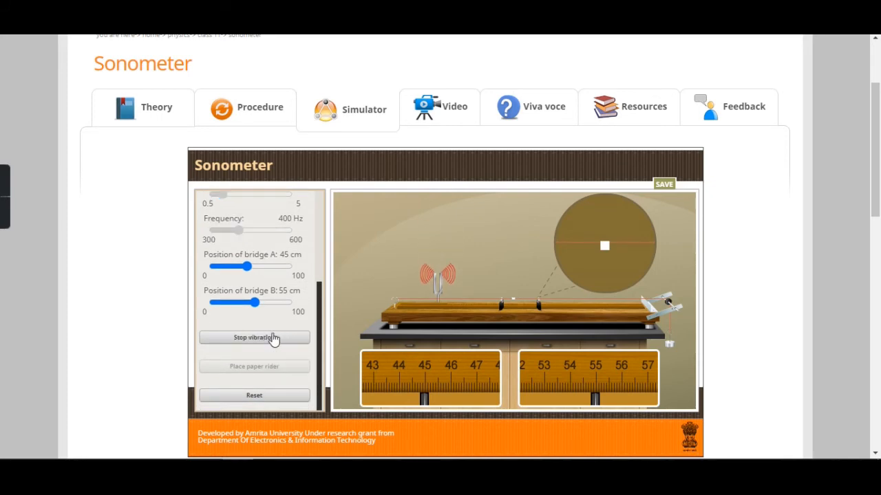
Step: Move bridge A in small increments away from bridge B to 31.6 cm to find the 400 Hz resonance length, and stop the vibration
{"action": "left_click", "coordinate": [248, 268]}
{"action": "key", "text": "Left"}
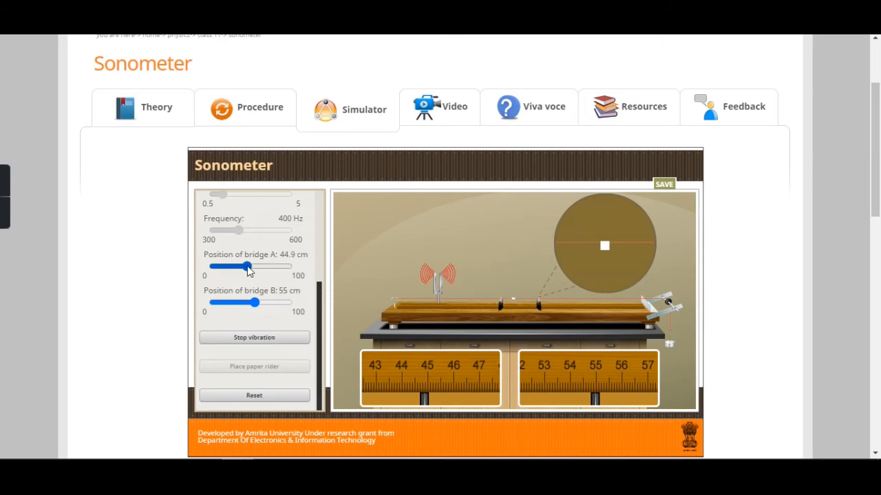
{"action": "key", "text": "Left"}
{"action": "key", "text": "Left"}
{"action": "key", "text": "Left"}
{"action": "key", "text": "Left"}
{"action": "key", "text": "Left"}
{"action": "key", "text": "Left"}
{"action": "key", "text": "Left"}
{"action": "key", "text": "Left"}
{"action": "key", "text": "Left"}
{"action": "key", "text": "Left"}
{"action": "key", "text": "Left"}
{"action": "key", "text": "Left"}
{"action": "key", "text": "Left"}
{"action": "key", "text": "Left"}
{"action": "key", "text": "Left"}
{"action": "key", "text": "Left"}
{"action": "key", "text": "Left"}
{"action": "key", "text": "Left"}
{"action": "key", "text": "Left"}
{"action": "key", "text": "Left"}
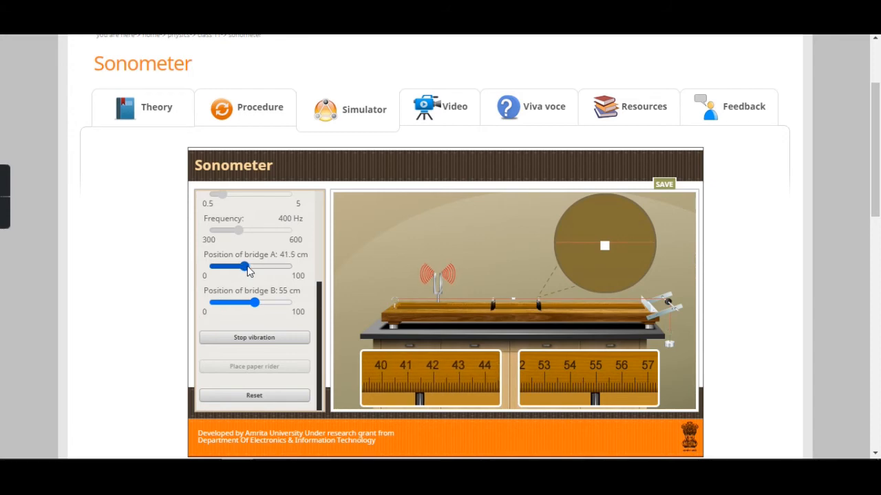
{"action": "key", "text": "Left"}
{"action": "key", "text": "Left"}
{"action": "key", "text": "Left"}
{"action": "key", "text": "Left"}
{"action": "key", "text": "Left"}
{"action": "key", "text": "Left"}
{"action": "key", "text": "Left"}
{"action": "key", "text": "Left"}
{"action": "key", "text": "Left"}
{"action": "key", "text": "Left"}
{"action": "key", "text": "Left"}
{"action": "key", "text": "Left"}
{"action": "key", "text": "Left"}
{"action": "key", "text": "Left"}
{"action": "key", "text": "Left"}
{"action": "key", "text": "Left"}
{"action": "key", "text": "Left"}
{"action": "key", "text": "Left"}
{"action": "key", "text": "Left"}
{"action": "key", "text": "Left"}
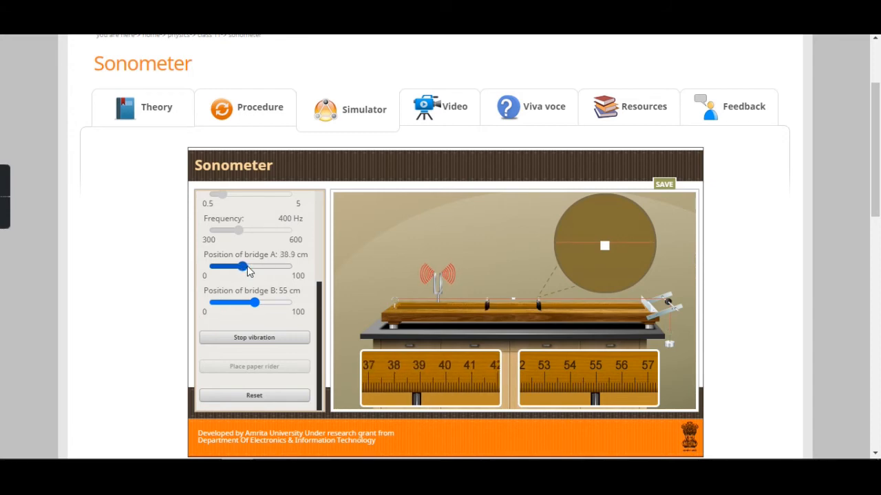
{"action": "key", "text": "Left"}
{"action": "key", "text": "Left"}
{"action": "key", "text": "Left"}
{"action": "key", "text": "Left"}
{"action": "key", "text": "Left"}
{"action": "key", "text": "Left"}
{"action": "key", "text": "Left"}
{"action": "key", "text": "Left"}
{"action": "key", "text": "Left"}
{"action": "key", "text": "Left"}
{"action": "key", "text": "Left"}
{"action": "key", "text": "Left"}
{"action": "key", "text": "Left"}
{"action": "key", "text": "Left"}
{"action": "key", "text": "Left"}
{"action": "key", "text": "Left"}
{"action": "key", "text": "Left"}
{"action": "key", "text": "Left"}
{"action": "key", "text": "Left"}
{"action": "key", "text": "Left"}
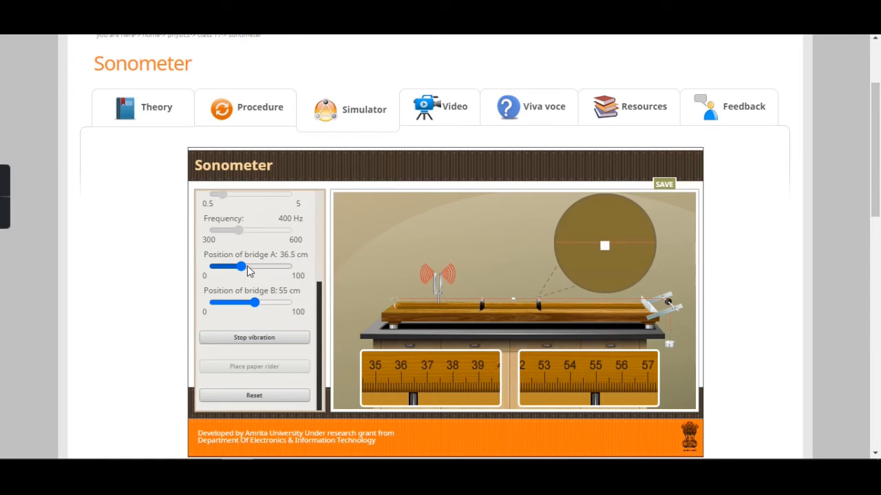
{"action": "key", "text": "Left"}
{"action": "key", "text": "Left"}
{"action": "key", "text": "Left"}
{"action": "key", "text": "Left"}
{"action": "key", "text": "Left"}
{"action": "key", "text": "Left"}
{"action": "key", "text": "Left"}
{"action": "key", "text": "Left"}
{"action": "key", "text": "Left"}
{"action": "key", "text": "Left"}
{"action": "key", "text": "Left"}
{"action": "key", "text": "Left"}
{"action": "key", "text": "Left"}
{"action": "key", "text": "Left"}
{"action": "key", "text": "Left"}
{"action": "key", "text": "Left"}
{"action": "key", "text": "Left"}
{"action": "key", "text": "Left"}
{"action": "key", "text": "Left"}
{"action": "key", "text": "Left"}
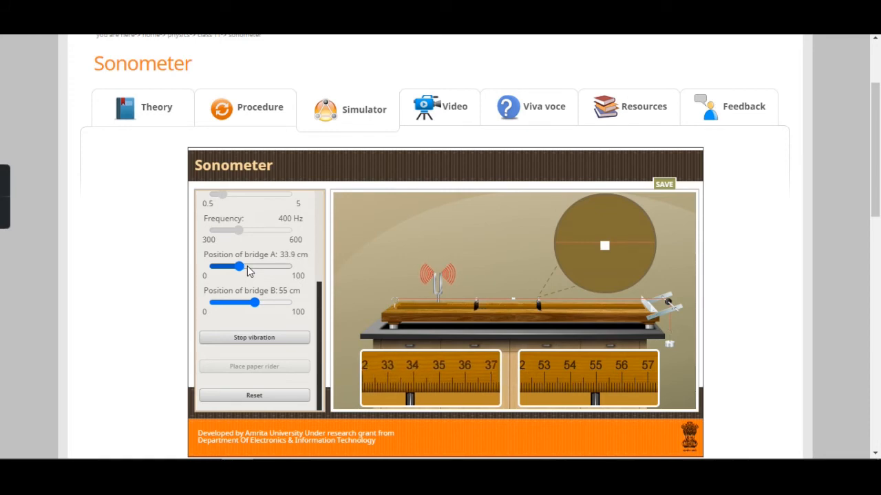
{"action": "key", "text": "Left"}
{"action": "key", "text": "Left"}
{"action": "key", "text": "Left"}
{"action": "key", "text": "Left"}
{"action": "key", "text": "Left"}
{"action": "key", "text": "Left"}
{"action": "key", "text": "Left"}
{"action": "key", "text": "Left"}
{"action": "key", "text": "Left"}
{"action": "key", "text": "Left"}
{"action": "key", "text": "Left"}
{"action": "key", "text": "Left"}
{"action": "key", "text": "Left"}
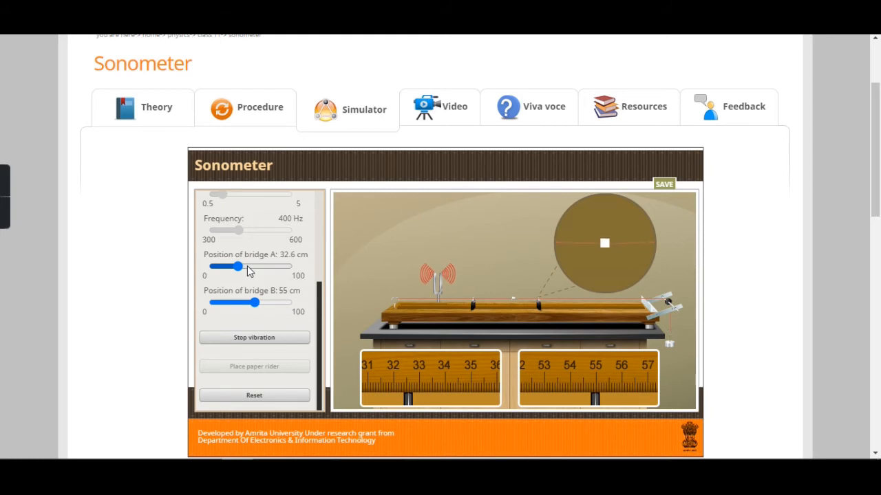
{"action": "key", "text": "Left"}
{"action": "key", "text": "Left"}
{"action": "key", "text": "Left"}
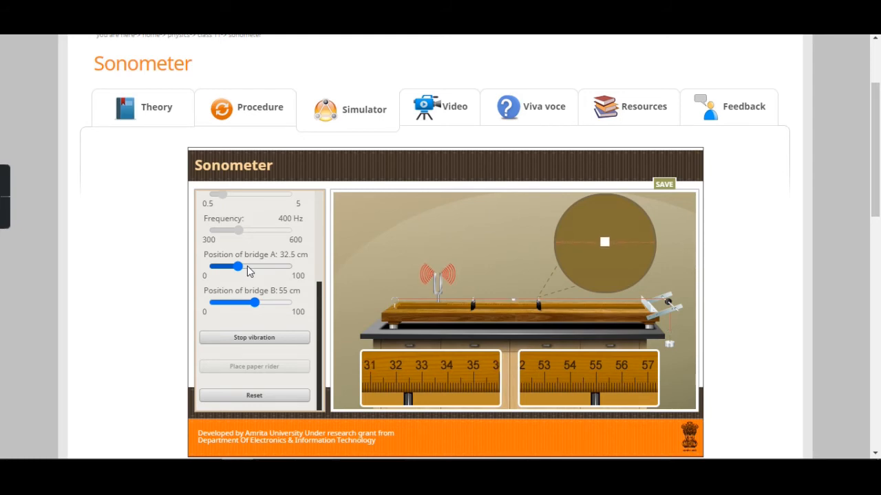
{"action": "key", "text": "Left"}
{"action": "key", "text": "Left"}
{"action": "key", "text": "Left"}
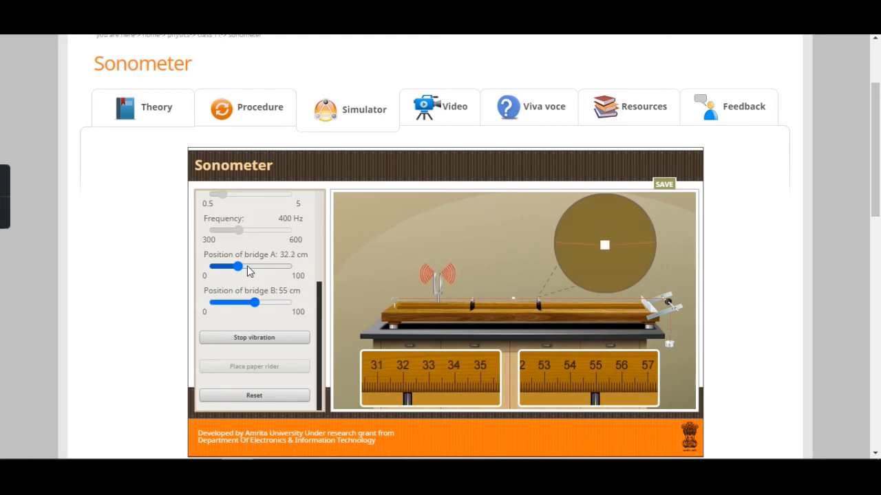
{"action": "key", "text": "Left"}
{"action": "key", "text": "Left"}
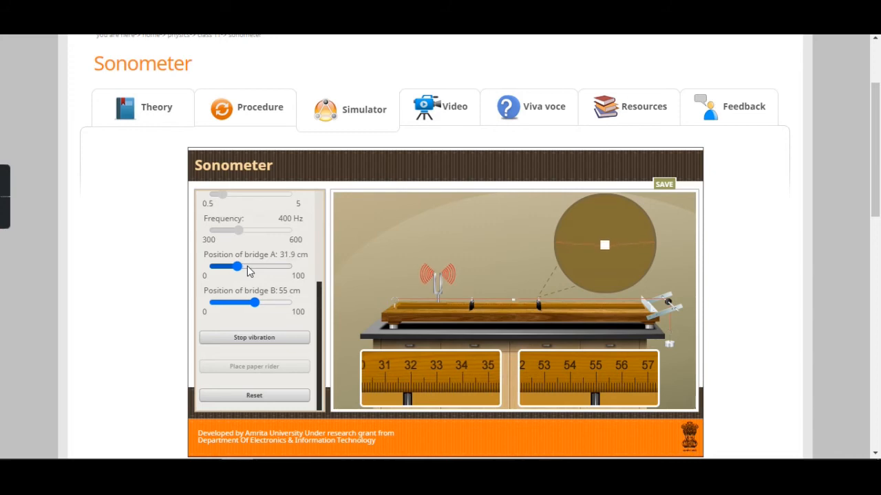
{"action": "key", "text": "Left"}
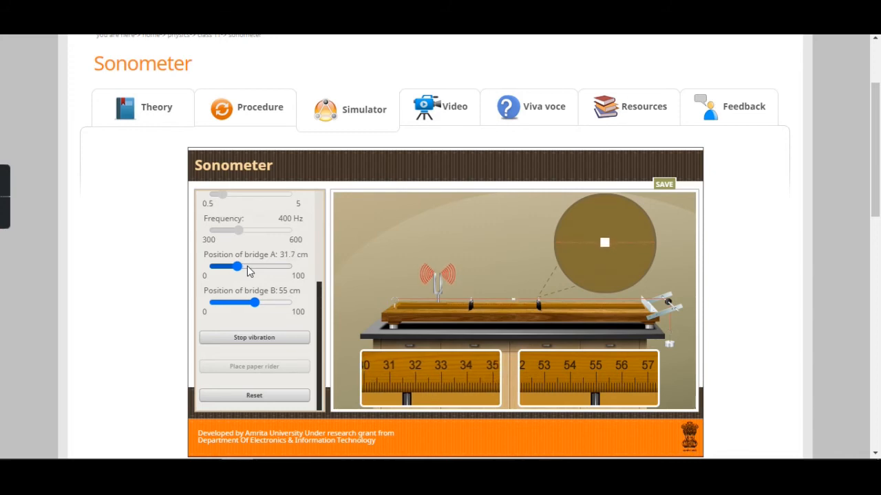
{"action": "key", "text": "Left"}
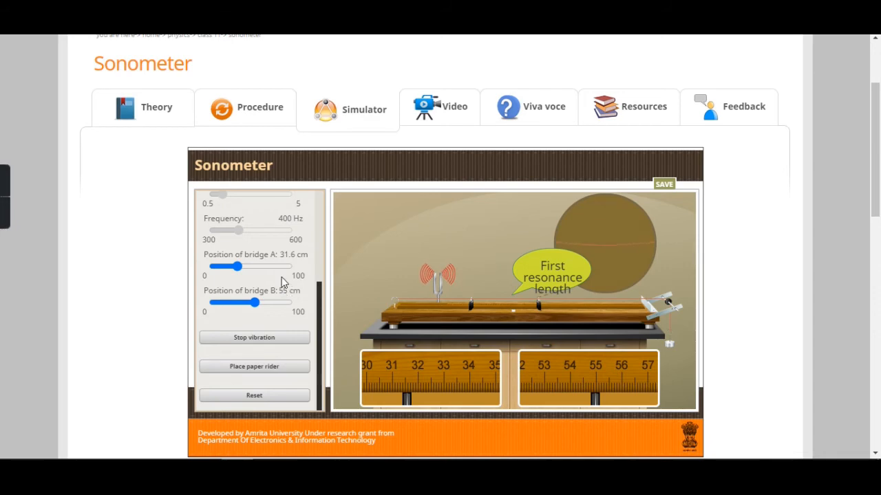
{"action": "left_click", "coordinate": [273, 338]}
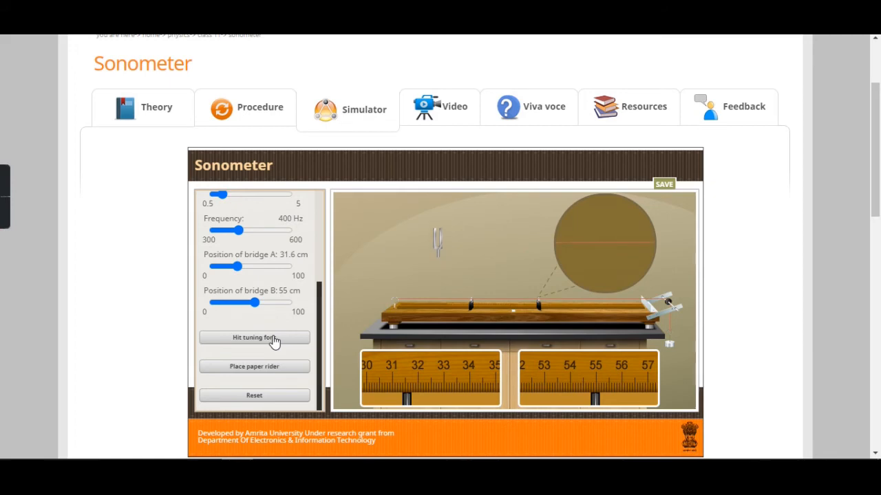
Step: Place the paper rider back on the wire and return bridge A to 45 cm
{"action": "left_click", "coordinate": [276, 373]}
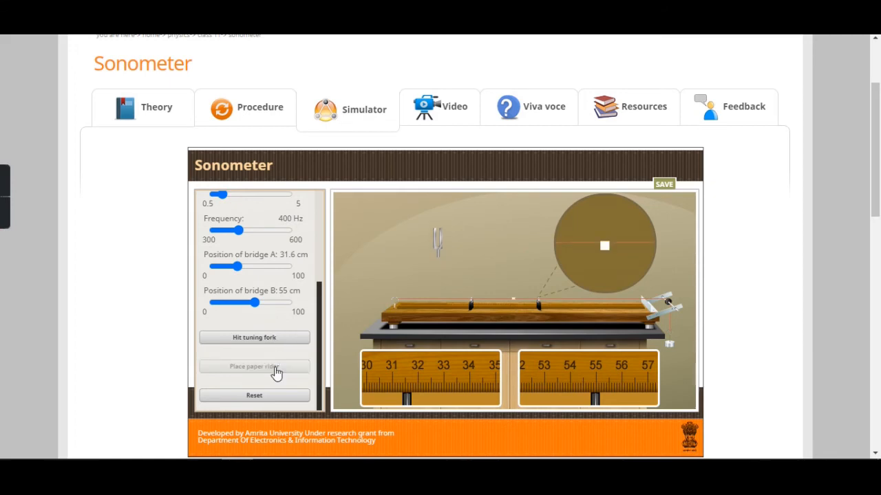
{"action": "left_click", "coordinate": [251, 267]}
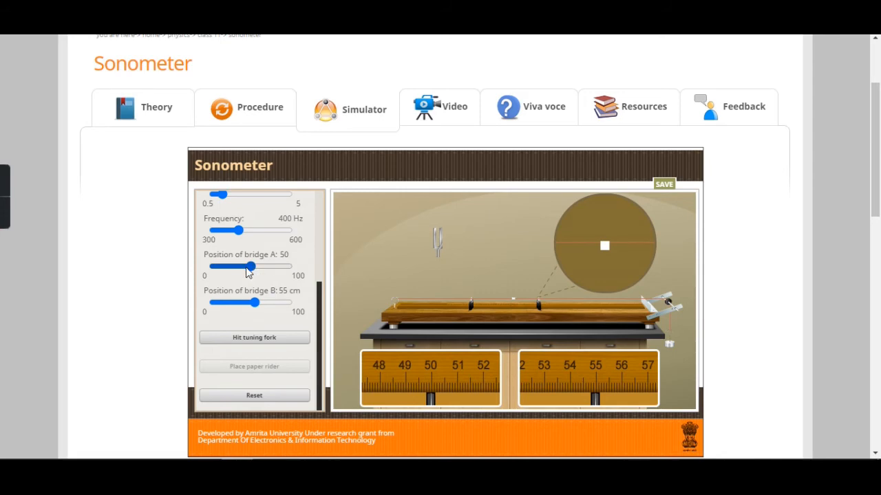
{"action": "left_click_drag", "start_coordinate": [248, 268], "coordinate": [246, 269]}
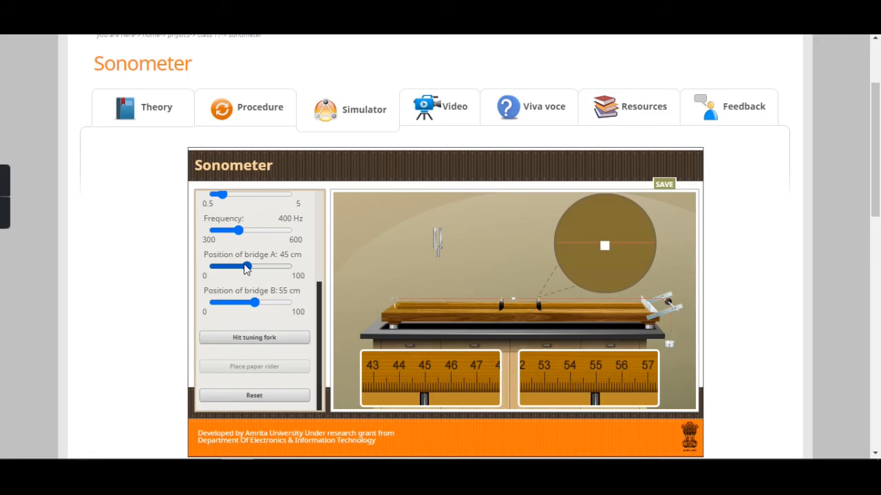
Step: Set the hanger weight to 2 kg, keeping the frequency at 400 Hz, and hit the tuning fork
{"action": "scroll", "coordinate": [246, 268], "scroll_direction": "up", "scroll_amount": 2}
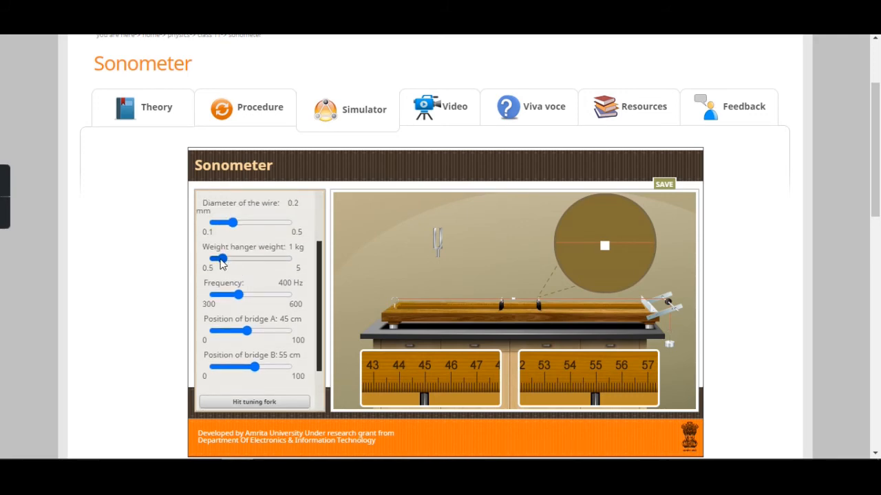
{"action": "key", "text": "Right"}
{"action": "key", "text": "Right"}
{"action": "scroll", "coordinate": [221, 265], "scroll_direction": "down", "scroll_amount": 2}
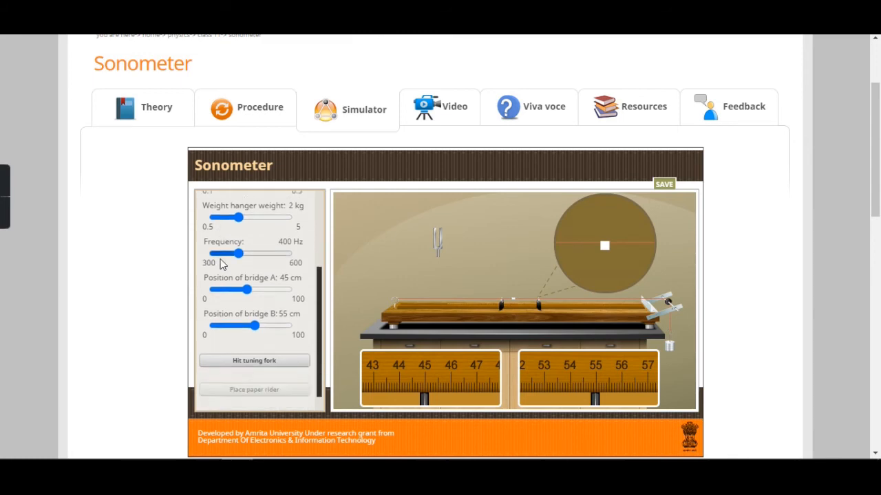
{"action": "left_click", "coordinate": [245, 339]}
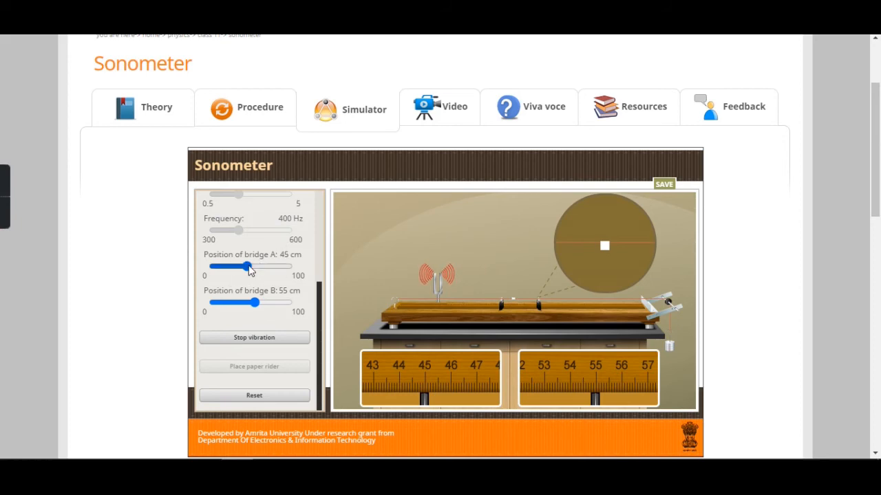
Step: Move bridge A in small increments away from bridge B to 26.7 cm, searching for the 400 Hz resonance length at 2 kg
{"action": "key", "text": "Left"}
{"action": "key", "text": "Left"}
{"action": "key", "text": "Left"}
{"action": "key", "text": "Left"}
{"action": "key", "text": "Left"}
{"action": "key", "text": "Left"}
{"action": "key", "text": "Left"}
{"action": "key", "text": "Left"}
{"action": "key", "text": "Left"}
{"action": "key", "text": "Left"}
{"action": "key", "text": "Left"}
{"action": "key", "text": "Left"}
{"action": "key", "text": "Left"}
{"action": "key", "text": "Left"}
{"action": "key", "text": "Left"}
{"action": "key", "text": "Left"}
{"action": "key", "text": "Left"}
{"action": "key", "text": "Left"}
{"action": "key", "text": "Left"}
{"action": "key", "text": "Left"}
{"action": "key", "text": "Left"}
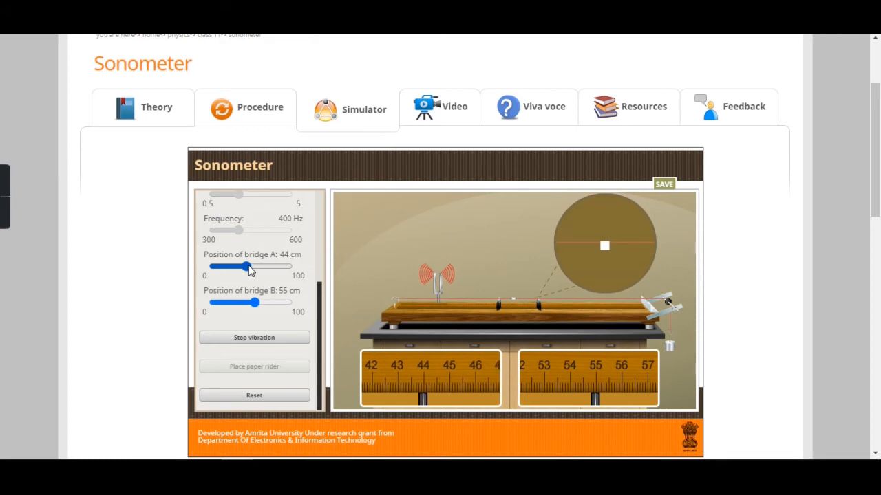
{"action": "key", "text": "Left"}
{"action": "key", "text": "Left"}
{"action": "key", "text": "Left"}
{"action": "key", "text": "Left"}
{"action": "key", "text": "Left"}
{"action": "key", "text": "Left"}
{"action": "key", "text": "Left"}
{"action": "key", "text": "Left"}
{"action": "key", "text": "Left"}
{"action": "key", "text": "Left"}
{"action": "key", "text": "Left"}
{"action": "key", "text": "Left"}
{"action": "key", "text": "Left"}
{"action": "key", "text": "Left"}
{"action": "key", "text": "Left"}
{"action": "key", "text": "Left"}
{"action": "key", "text": "Left"}
{"action": "key", "text": "Left"}
{"action": "key", "text": "Left"}
{"action": "key", "text": "Left"}
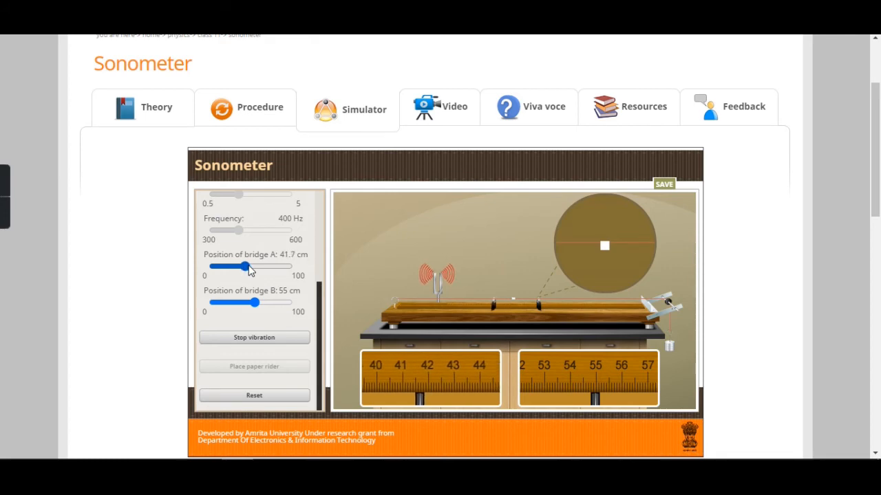
{"action": "key", "text": "Left"}
{"action": "key", "text": "Left"}
{"action": "key", "text": "Left"}
{"action": "key", "text": "Left"}
{"action": "key", "text": "Left"}
{"action": "key", "text": "Left"}
{"action": "key", "text": "Left"}
{"action": "key", "text": "Left"}
{"action": "key", "text": "Left"}
{"action": "key", "text": "Left"}
{"action": "key", "text": "Left"}
{"action": "key", "text": "Left"}
{"action": "key", "text": "Left"}
{"action": "key", "text": "Left"}
{"action": "key", "text": "Left"}
{"action": "key", "text": "Left"}
{"action": "key", "text": "Left"}
{"action": "key", "text": "Left"}
{"action": "key", "text": "Left"}
{"action": "key", "text": "Left"}
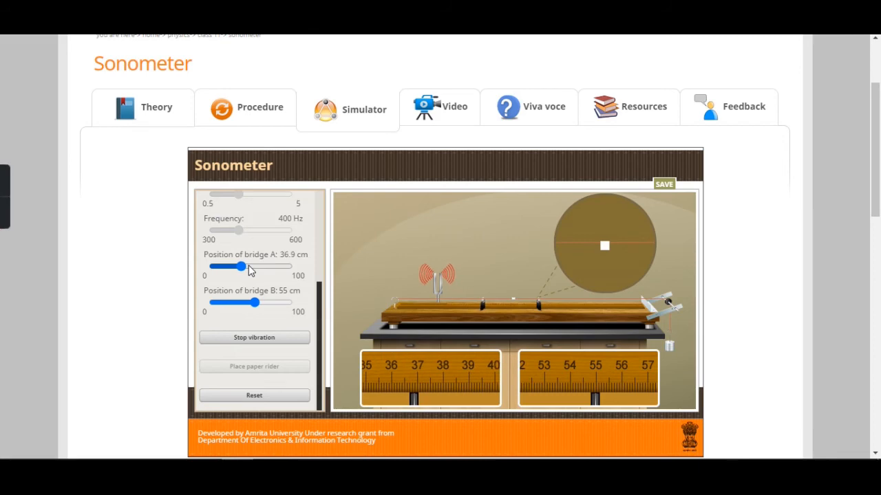
{"action": "key", "text": "Left"}
{"action": "key", "text": "Left"}
{"action": "key", "text": "Left"}
{"action": "key", "text": "Left"}
{"action": "key", "text": "Left"}
{"action": "key", "text": "Left"}
{"action": "key", "text": "Left"}
{"action": "key", "text": "Left"}
{"action": "key", "text": "Left"}
{"action": "key", "text": "Left"}
{"action": "key", "text": "Left"}
{"action": "key", "text": "Left"}
{"action": "key", "text": "Left"}
{"action": "key", "text": "Left"}
{"action": "key", "text": "Left"}
{"action": "key", "text": "Left"}
{"action": "key", "text": "Left"}
{"action": "key", "text": "Left"}
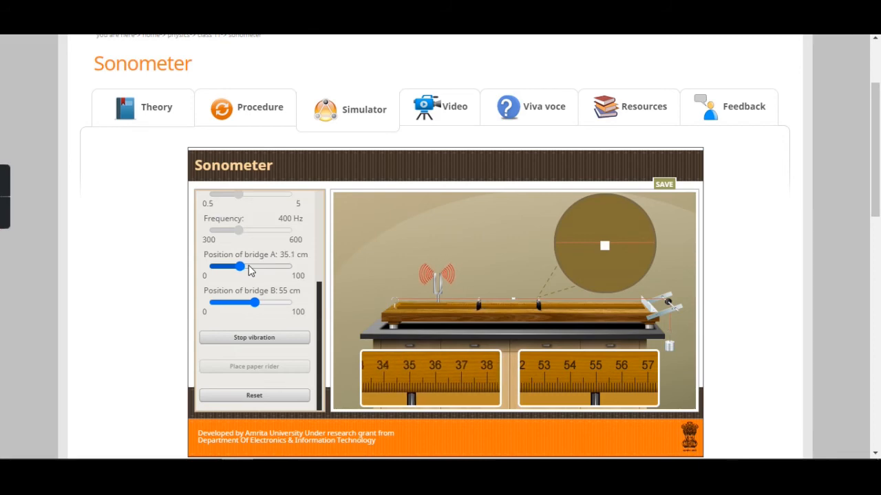
{"action": "key", "text": "Left"}
{"action": "key", "text": "Left"}
{"action": "key", "text": "Left"}
{"action": "key", "text": "Left"}
{"action": "key", "text": "Left"}
{"action": "key", "text": "Left"}
{"action": "key", "text": "Left"}
{"action": "key", "text": "Left"}
{"action": "key", "text": "Left"}
{"action": "key", "text": "Left"}
{"action": "key", "text": "Left"}
{"action": "key", "text": "Left"}
{"action": "key", "text": "Left"}
{"action": "key", "text": "Left"}
{"action": "key", "text": "Left"}
{"action": "key", "text": "Left"}
{"action": "key", "text": "Left"}
{"action": "key", "text": "Left"}
{"action": "key", "text": "Left"}
{"action": "key", "text": "Left"}
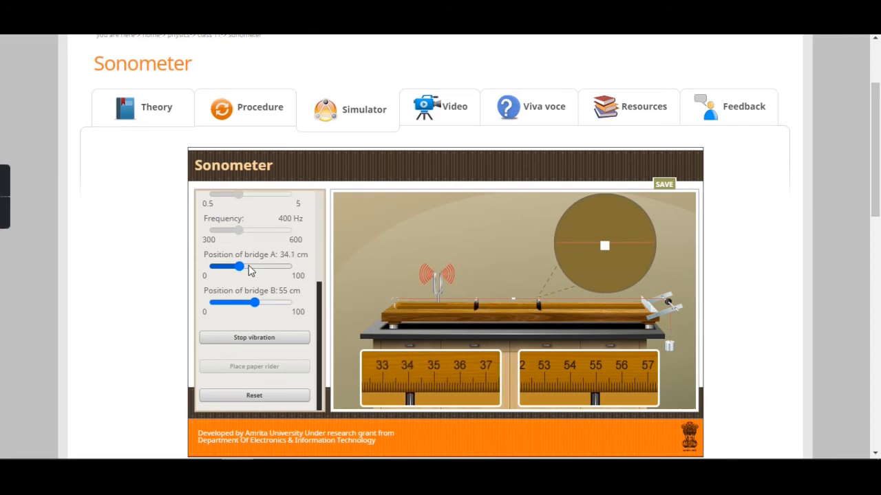
{"action": "key", "text": "Left"}
{"action": "key", "text": "Left"}
{"action": "key", "text": "Left"}
{"action": "key", "text": "Left"}
{"action": "key", "text": "Left"}
{"action": "key", "text": "Left"}
{"action": "key", "text": "Left"}
{"action": "key", "text": "Left"}
{"action": "key", "text": "Left"}
{"action": "key", "text": "Left"}
{"action": "key", "text": "Left"}
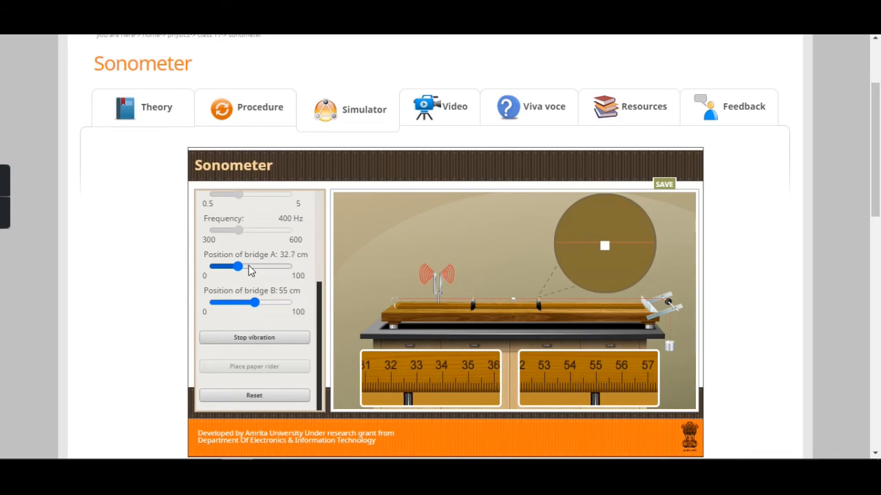
{"action": "key", "text": "Left"}
{"action": "key", "text": "Left"}
{"action": "key", "text": "Left"}
{"action": "key", "text": "Left"}
{"action": "key", "text": "Left"}
{"action": "key", "text": "Left"}
{"action": "key", "text": "Left"}
{"action": "key", "text": "Left"}
{"action": "key", "text": "Left"}
{"action": "key", "text": "Left"}
{"action": "key", "text": "Left"}
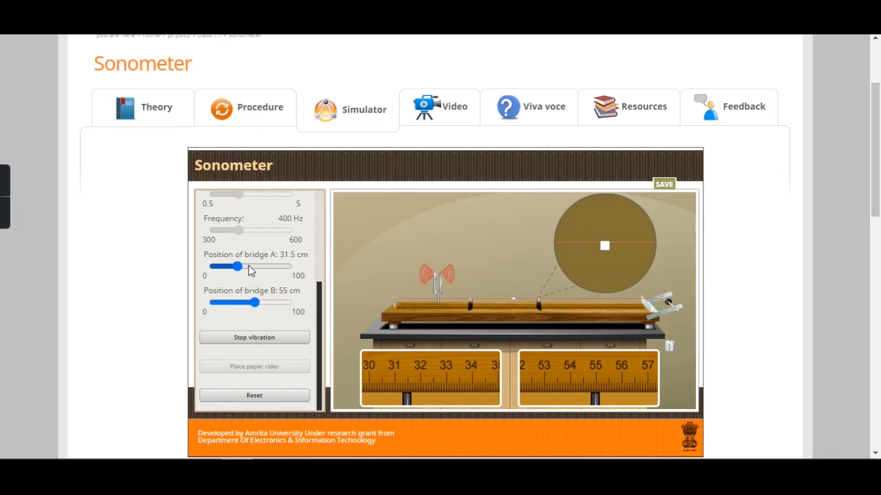
{"action": "key", "text": "Left"}
{"action": "key", "text": "Left"}
{"action": "key", "text": "Left"}
{"action": "key", "text": "Left"}
{"action": "key", "text": "Left"}
{"action": "key", "text": "Left"}
{"action": "key", "text": "Left"}
{"action": "key", "text": "Left"}
{"action": "key", "text": "Left"}
{"action": "key", "text": "Left"}
{"action": "key", "text": "Left"}
{"action": "key", "text": "Left"}
{"action": "key", "text": "Left"}
{"action": "key", "text": "Left"}
{"action": "key", "text": "Left"}
{"action": "key", "text": "Left"}
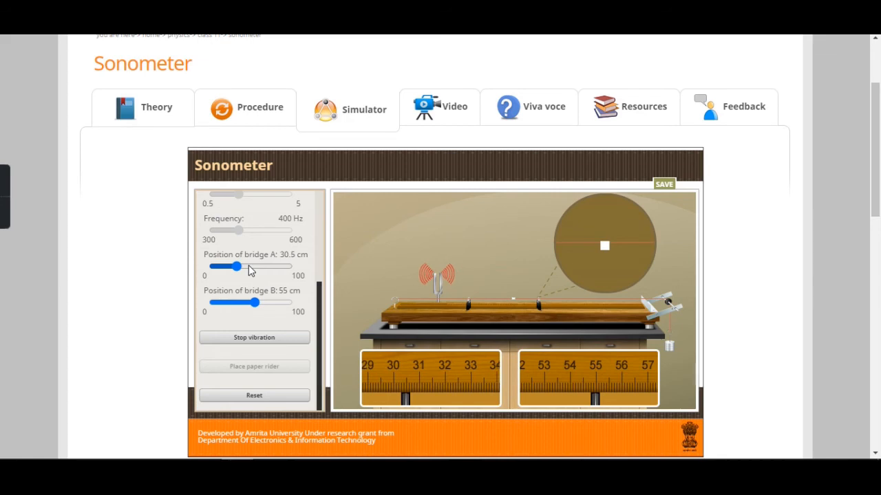
{"action": "key", "text": "Left"}
{"action": "key", "text": "Left"}
{"action": "key", "text": "Left"}
{"action": "key", "text": "Left"}
{"action": "key", "text": "Left"}
{"action": "key", "text": "Left"}
{"action": "key", "text": "Left"}
{"action": "key", "text": "Left"}
{"action": "key", "text": "Left"}
{"action": "key", "text": "Left"}
{"action": "key", "text": "Left"}
{"action": "key", "text": "Left"}
{"action": "key", "text": "Left"}
{"action": "key", "text": "Left"}
{"action": "key", "text": "Left"}
{"action": "key", "text": "Left"}
{"action": "key", "text": "Left"}
{"action": "key", "text": "Left"}
{"action": "key", "text": "Left"}
{"action": "key", "text": "Left"}
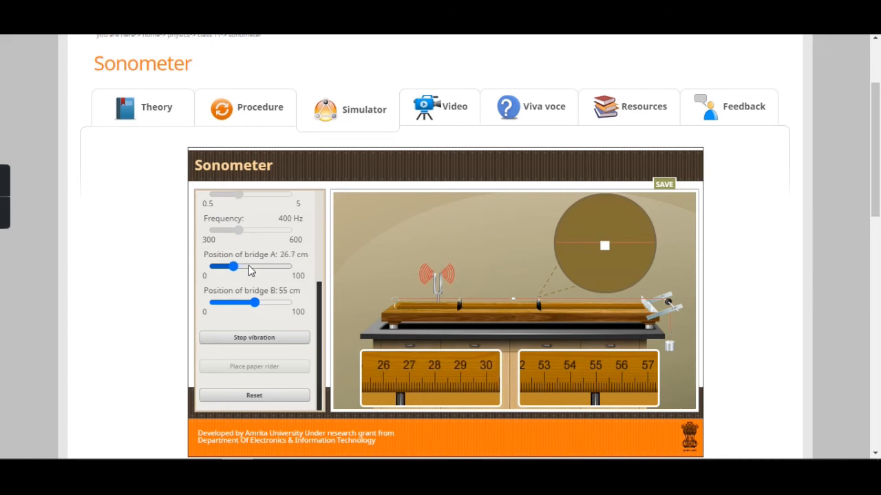
Step: Move bridge A in small increments away from bridge B to 22 cm to find the 400 Hz resonance length at 2 kg
{"action": "key", "text": "Left"}
{"action": "key", "text": "Left"}
{"action": "key", "text": "Left"}
{"action": "key", "text": "Left"}
{"action": "key", "text": "Left"}
{"action": "key", "text": "Left"}
{"action": "key", "text": "Left"}
{"action": "key", "text": "Left"}
{"action": "key", "text": "Left"}
{"action": "key", "text": "Left"}
{"action": "key", "text": "Left"}
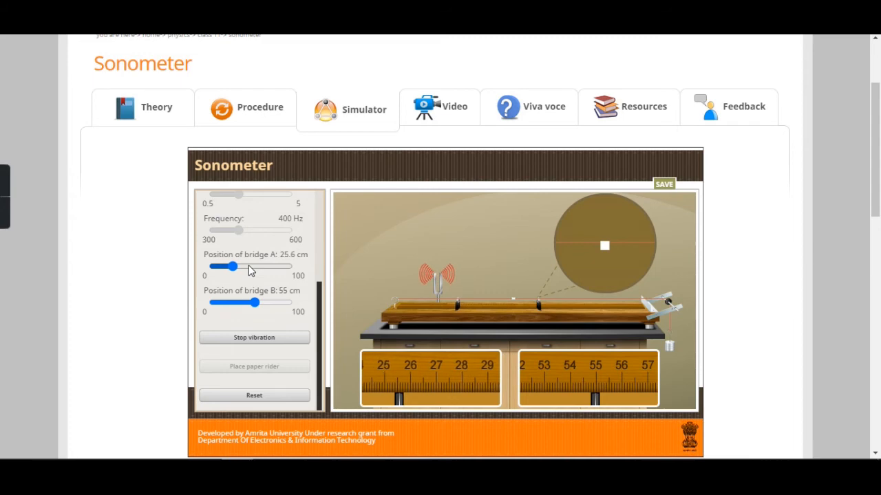
{"action": "key", "text": "Left"}
{"action": "key", "text": "Left"}
{"action": "key", "text": "Left"}
{"action": "key", "text": "Left"}
{"action": "key", "text": "Left"}
{"action": "key", "text": "Left"}
{"action": "key", "text": "Left"}
{"action": "key", "text": "Left"}
{"action": "key", "text": "Left"}
{"action": "key", "text": "Left"}
{"action": "key", "text": "Left"}
{"action": "key", "text": "Left"}
{"action": "key", "text": "Left"}
{"action": "key", "text": "Left"}
{"action": "key", "text": "Left"}
{"action": "key", "text": "Left"}
{"action": "key", "text": "Left"}
{"action": "key", "text": "Left"}
{"action": "key", "text": "Left"}
{"action": "key", "text": "Left"}
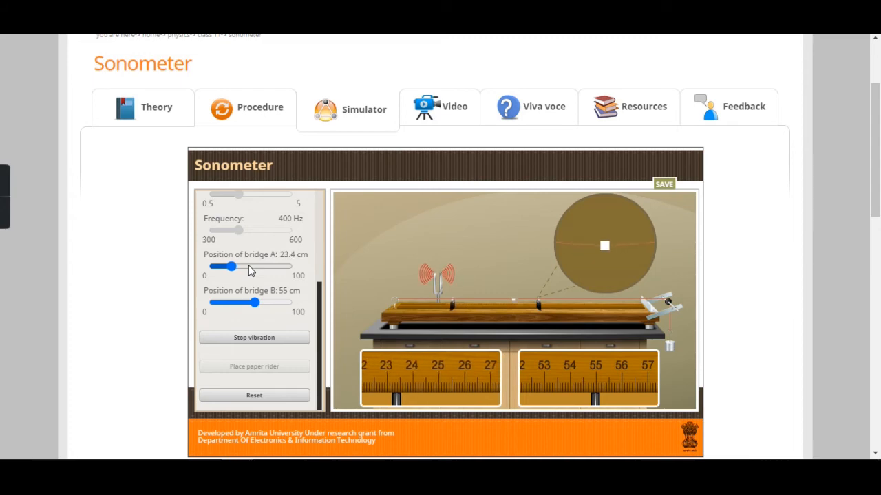
{"action": "key", "text": "Left"}
{"action": "key", "text": "Left"}
{"action": "key", "text": "Left"}
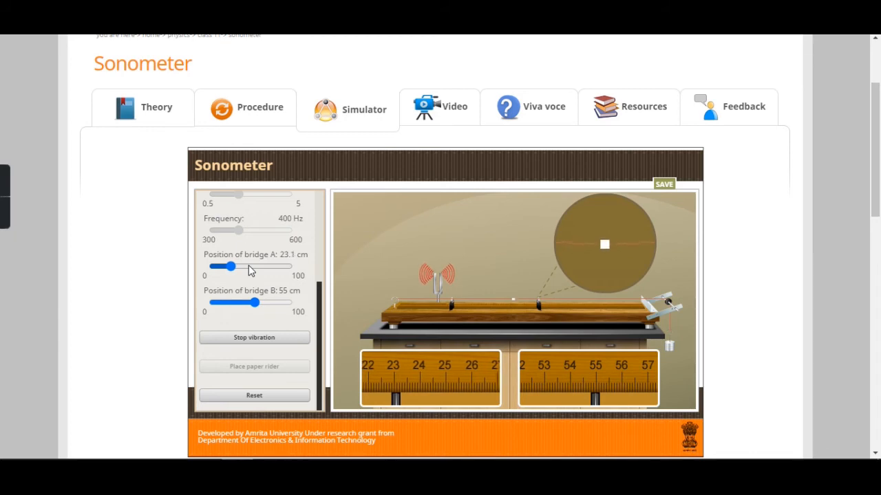
{"action": "key", "text": "Left"}
{"action": "key", "text": "Left"}
{"action": "key", "text": "Left"}
{"action": "key", "text": "Left"}
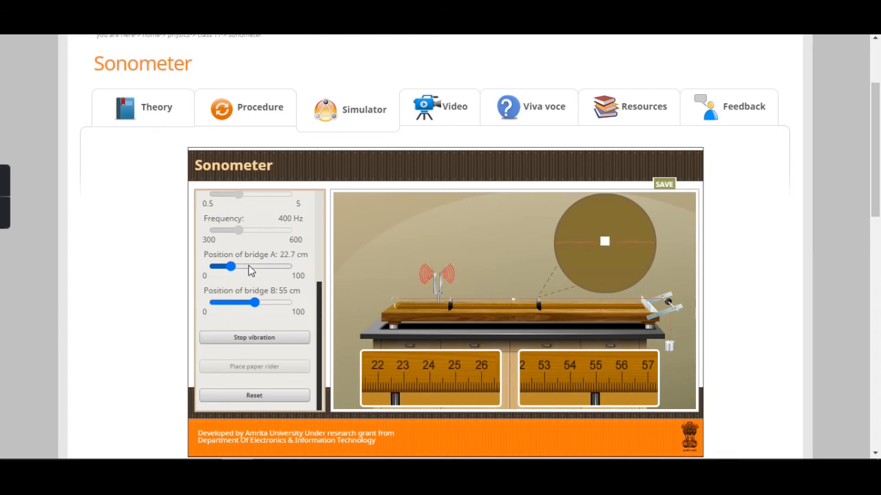
{"action": "key", "text": "Left"}
{"action": "key", "text": "Left"}
{"action": "key", "text": "Left"}
{"action": "key", "text": "Left"}
{"action": "key", "text": "Left"}
{"action": "key", "text": "Left"}
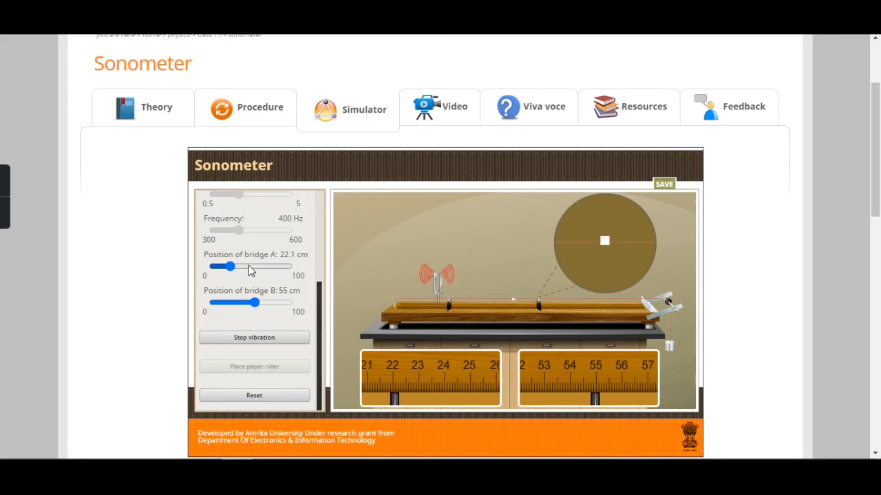
{"action": "key", "text": "Left"}
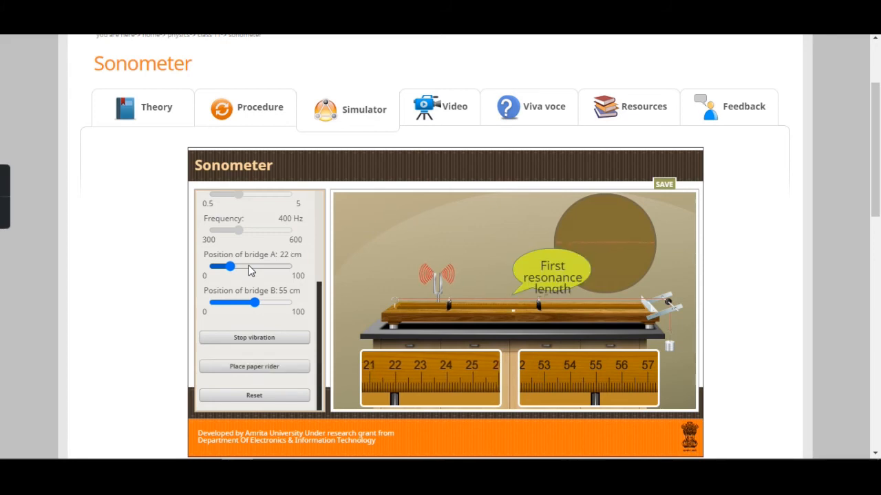